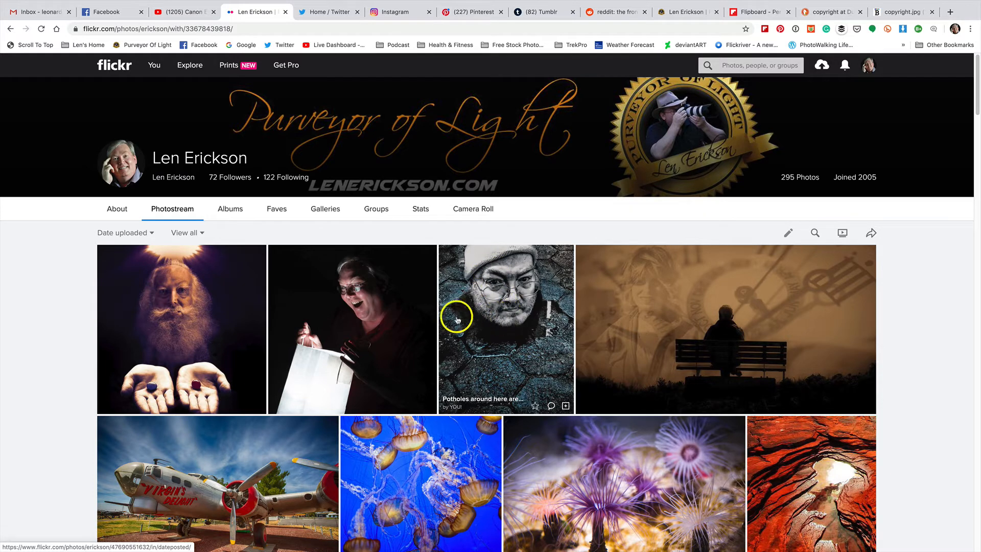
left_click(513, 308)
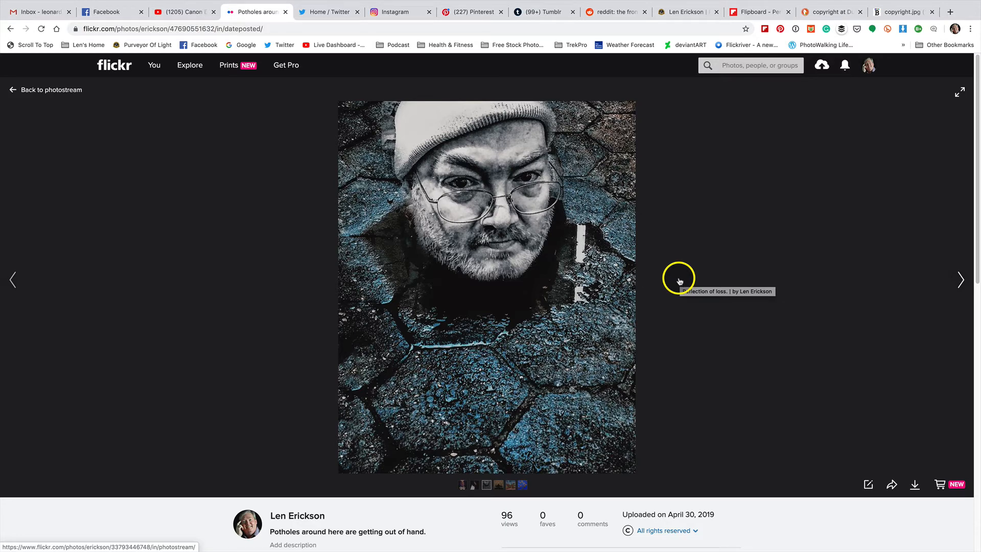
scroll(642, 333, "down", 5)
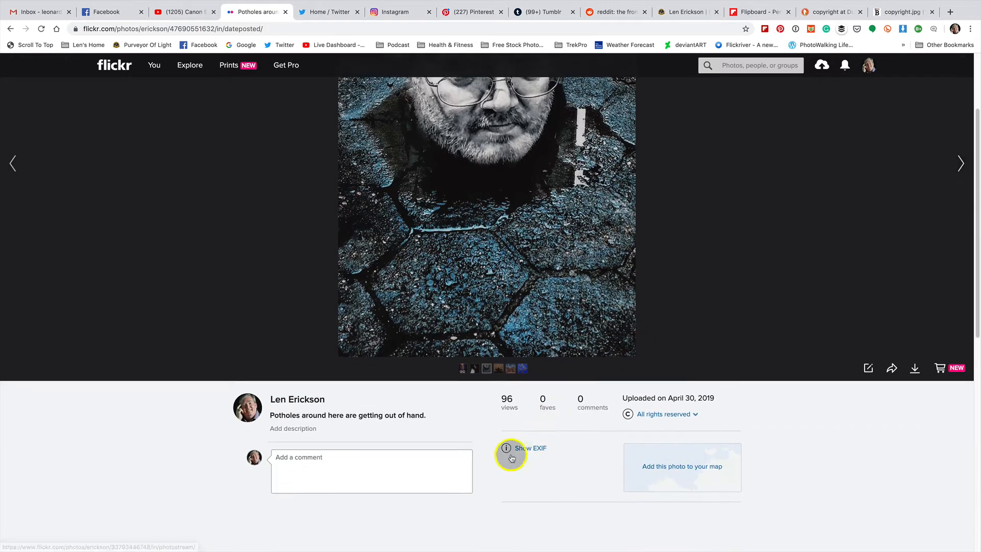
left_click(538, 450)
scroll(593, 398, "down", 3)
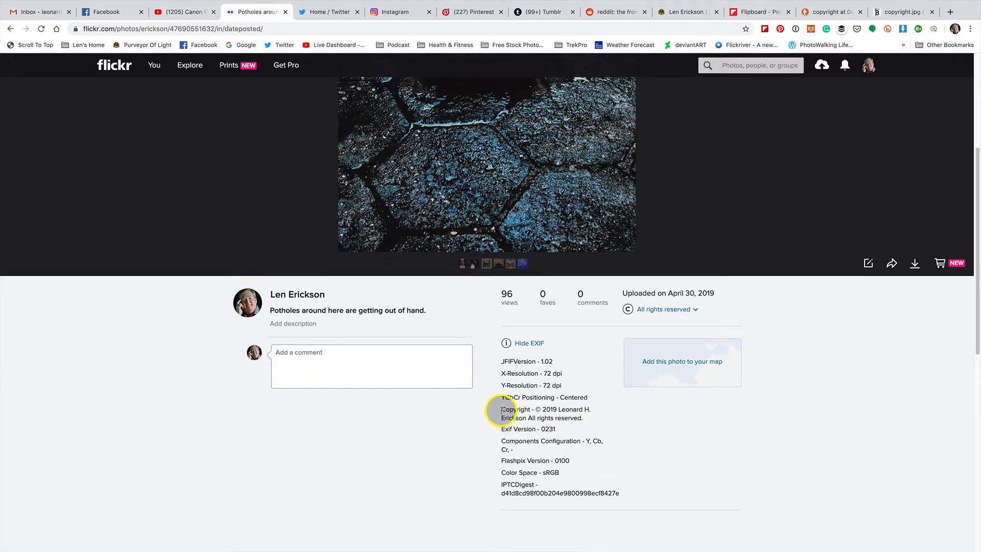
left_click_drag(500, 411, 603, 424)
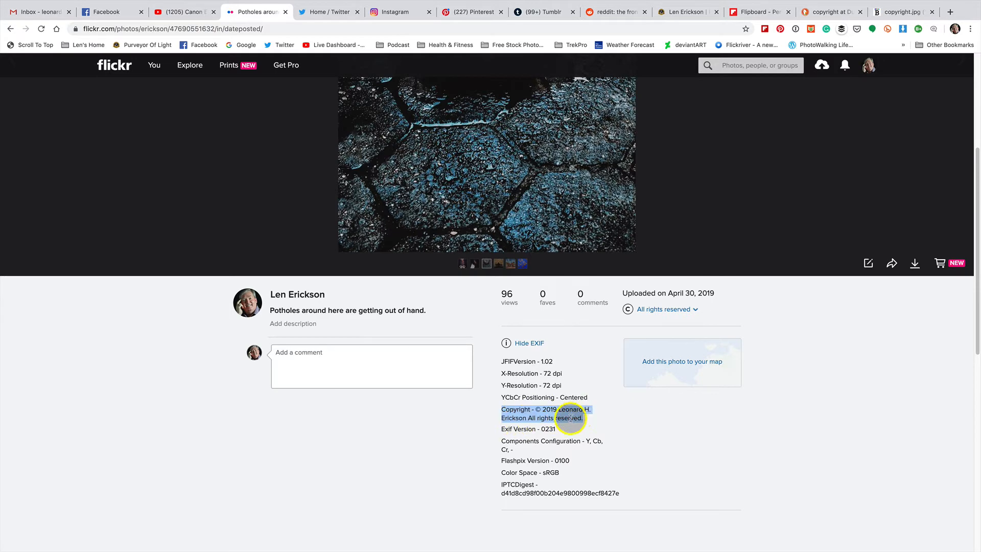
scroll(483, 348, "up", 5)
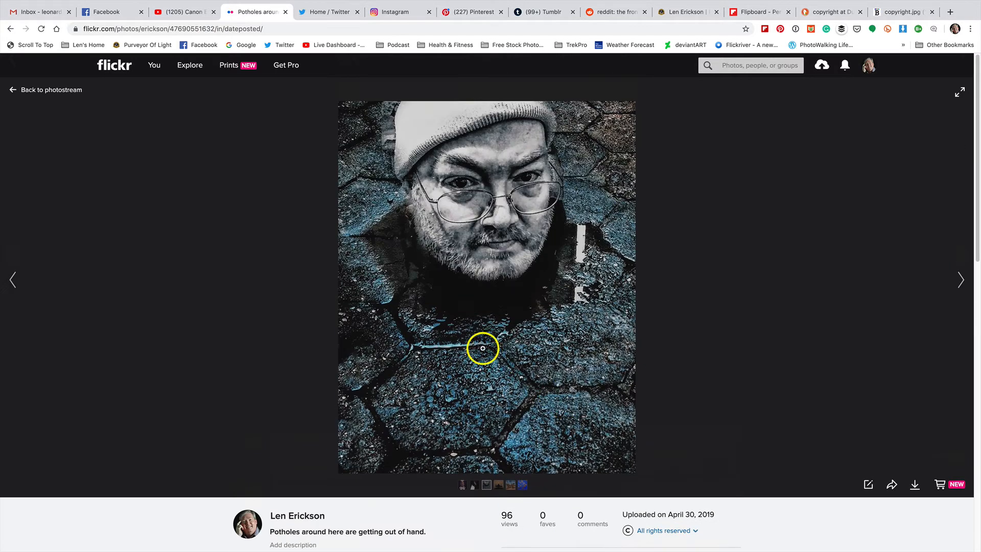
left_click(66, 89)
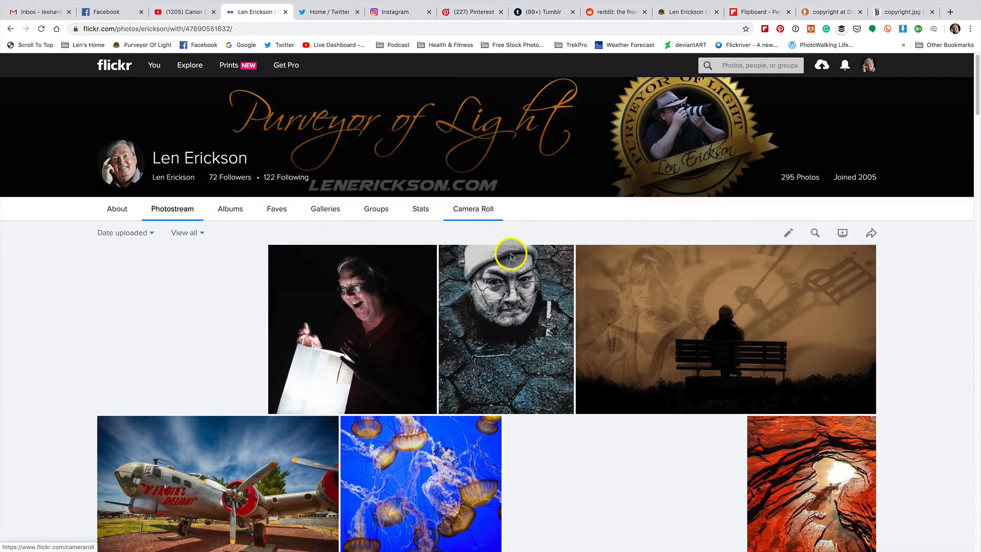
Open the Cetacean Institute sea anemone photo page and show its EXIF data.
scroll(603, 335, "down", 2)
left_click(621, 353)
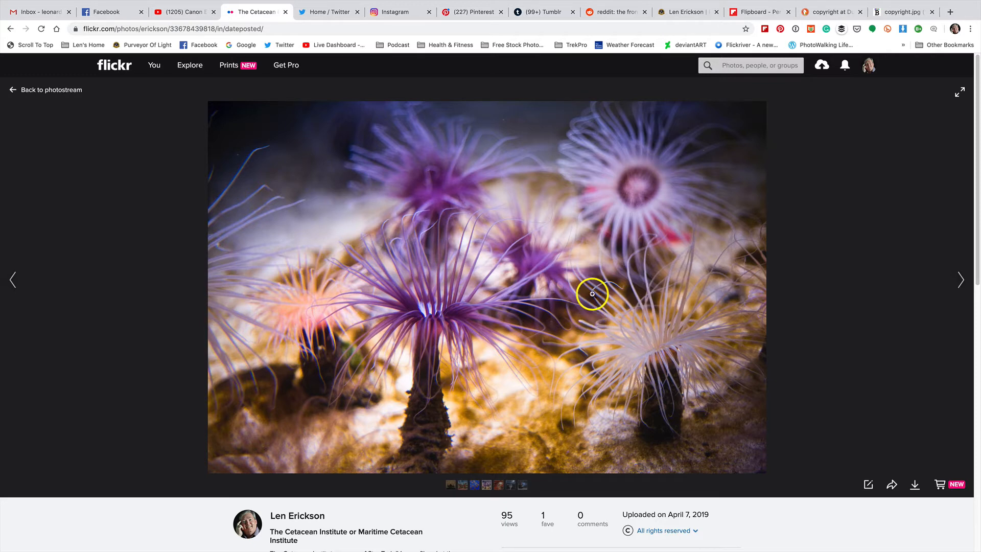
scroll(592, 299, "down", 3)
scroll(591, 302, "down", 1)
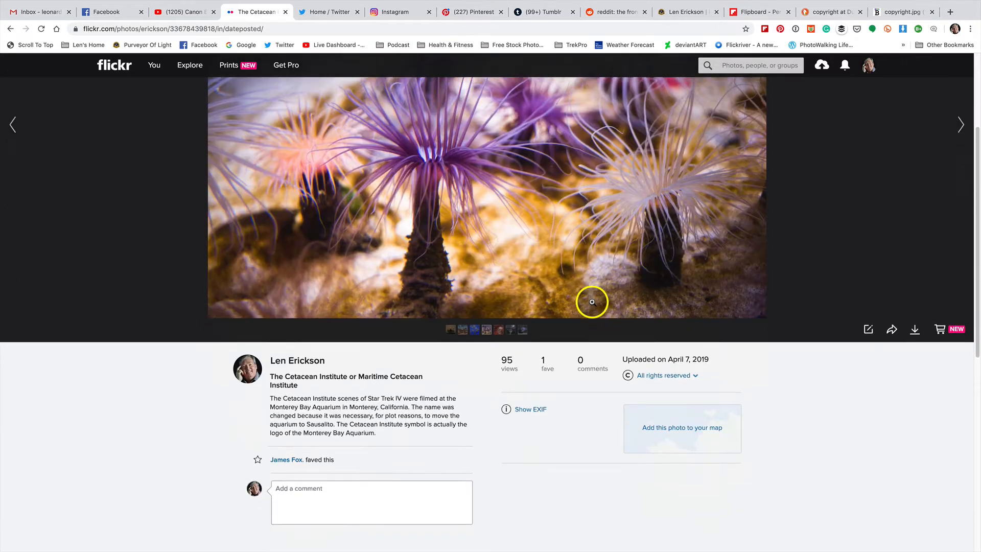
left_click(525, 403)
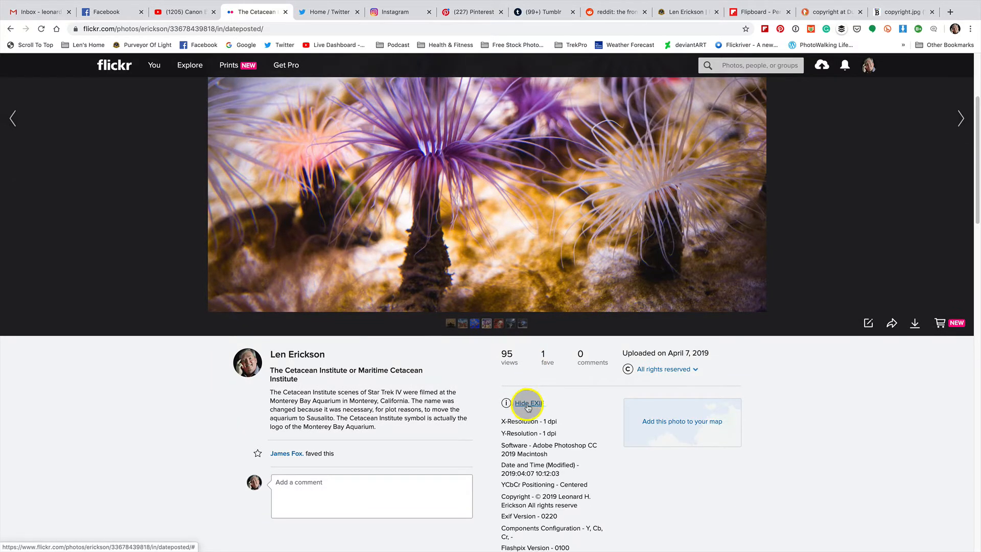
scroll(611, 420, "down", 2)
scroll(612, 420, "down", 3)
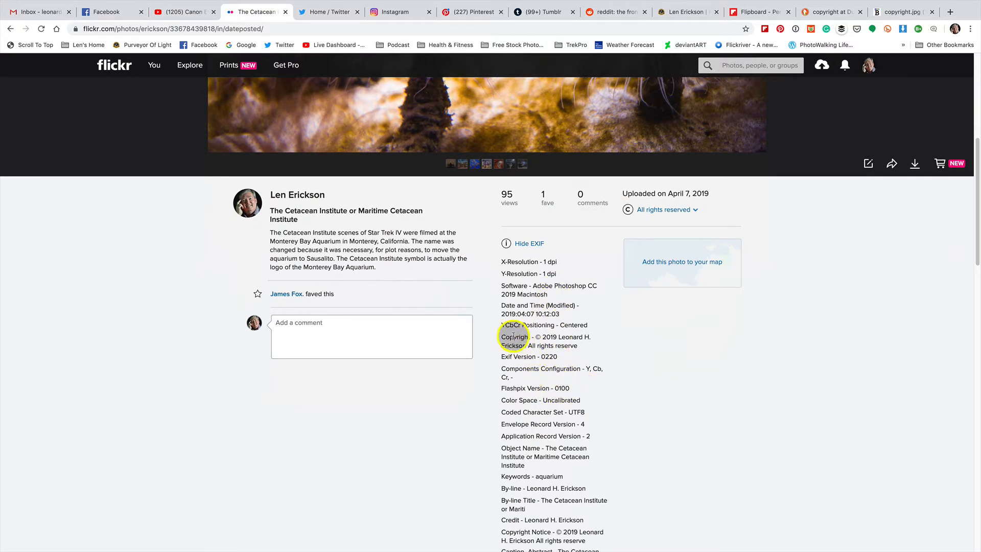
Highlight the Copyright, Credit and Copyright Notice entries in the EXIF data.
left_click_drag(501, 337, 607, 349)
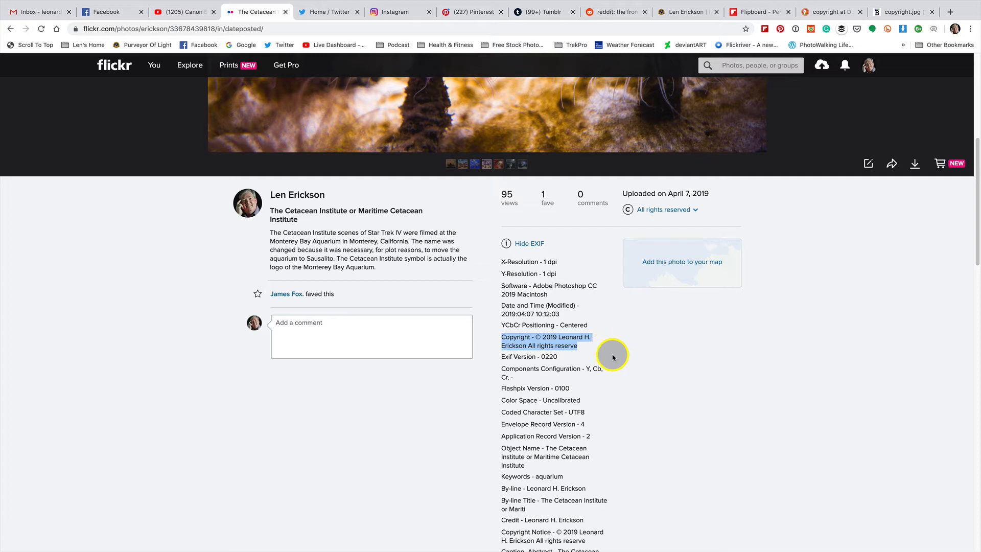
scroll(613, 368, "down", 2)
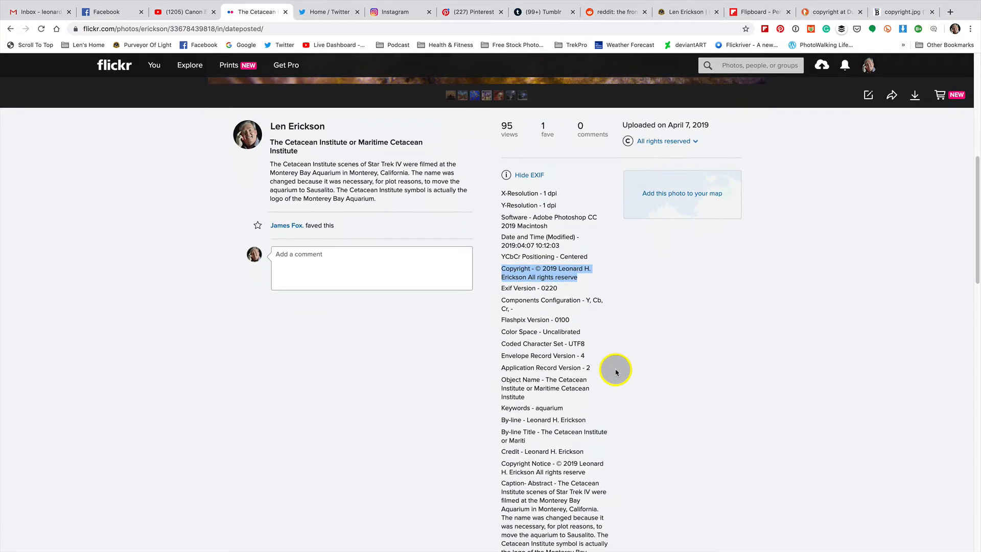
scroll(615, 373, "down", 3)
scroll(558, 360, "down", 1)
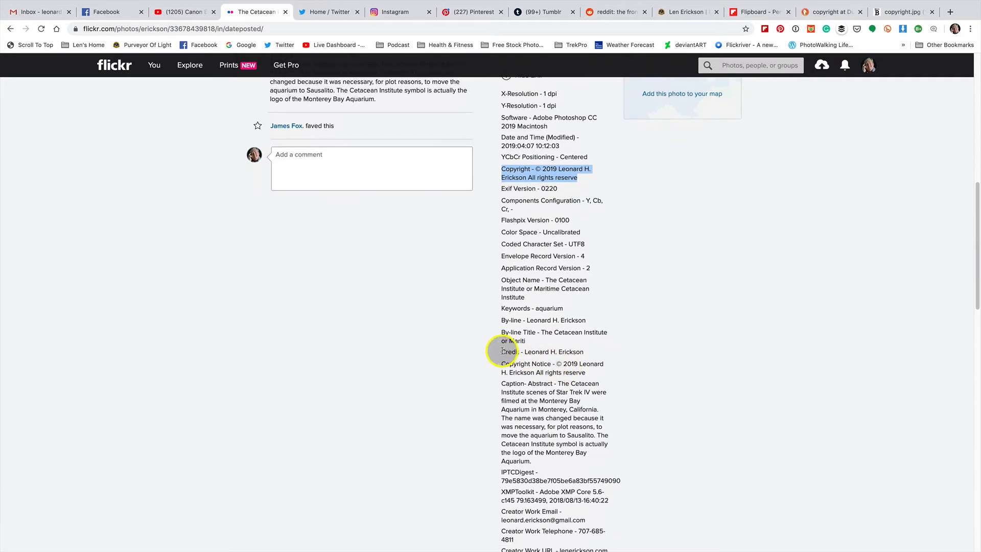
left_click_drag(493, 352, 608, 356)
scroll(607, 355, "down", 1)
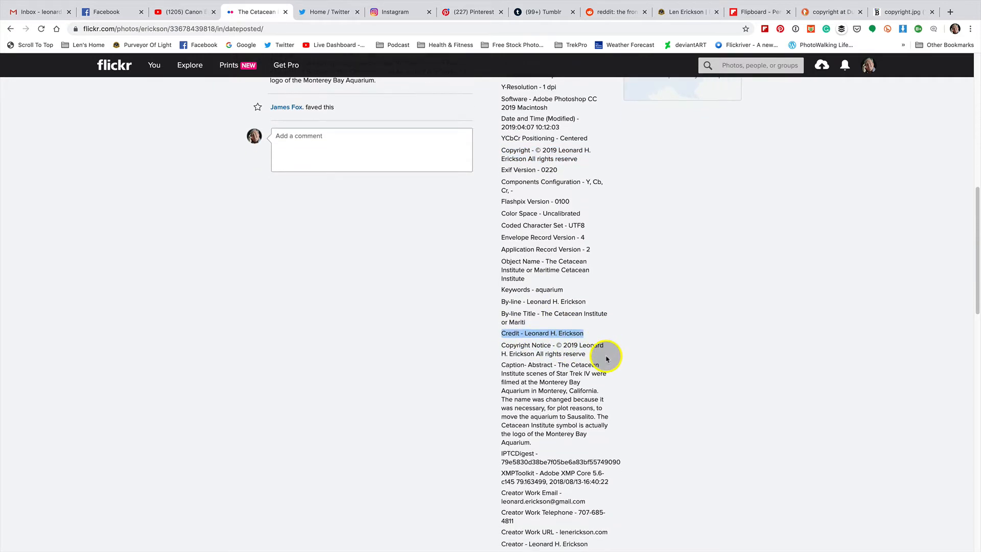
left_click_drag(502, 346, 610, 367)
Highlight the creator's e-mail and Work URL lines, clear the selection, and return to the top.
scroll(610, 367, "down", 5)
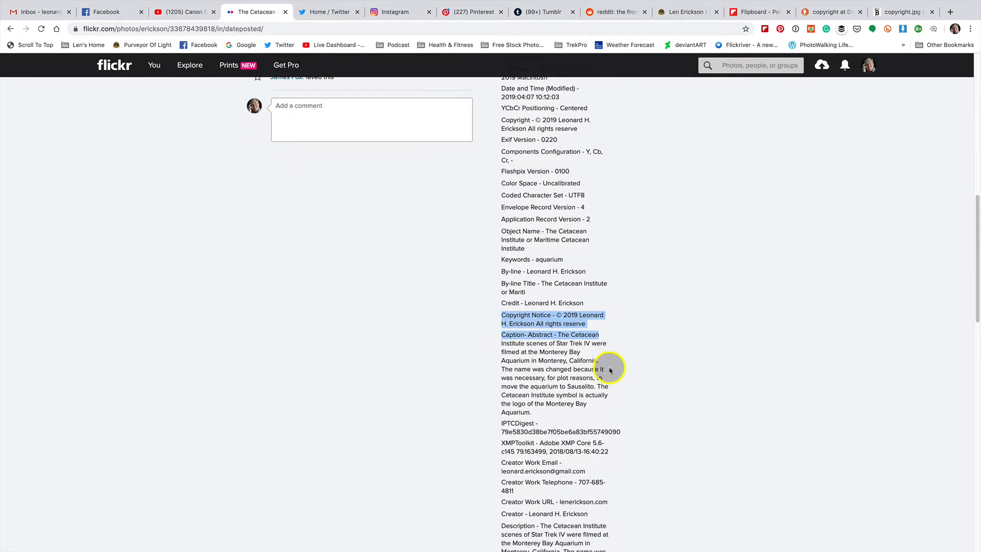
scroll(610, 369, "down", 2)
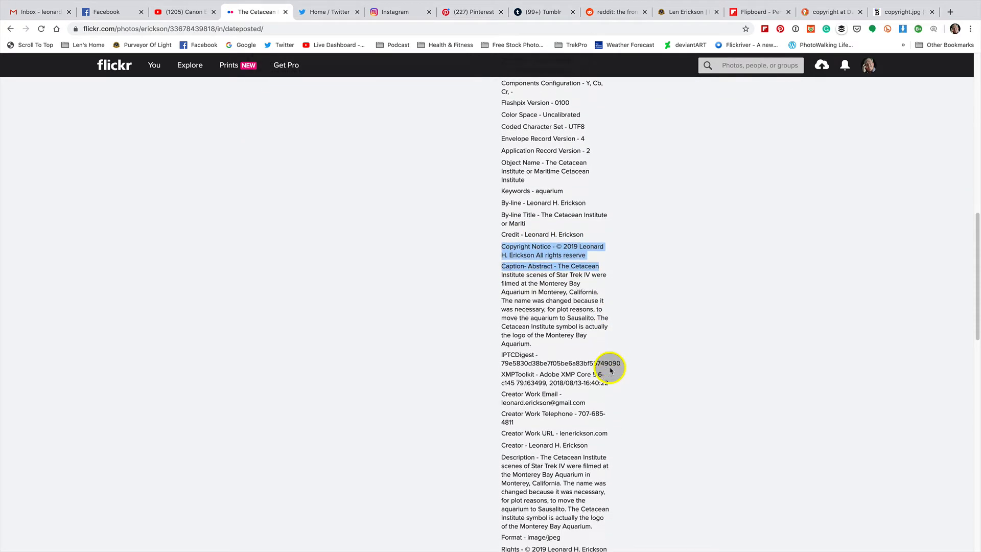
left_click_drag(500, 385, 587, 385)
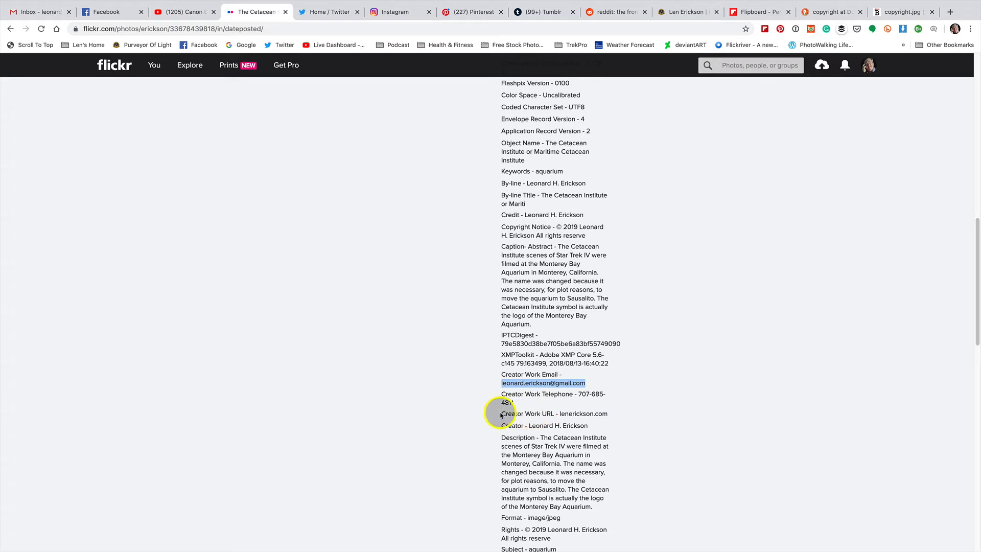
left_click_drag(501, 415, 618, 415)
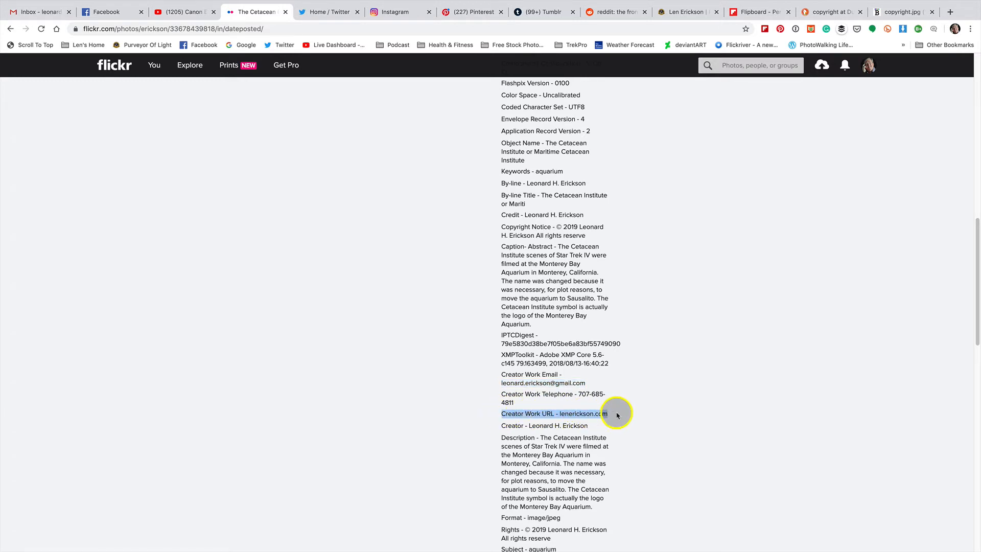
left_click(547, 422)
scroll(574, 414, "up", 15)
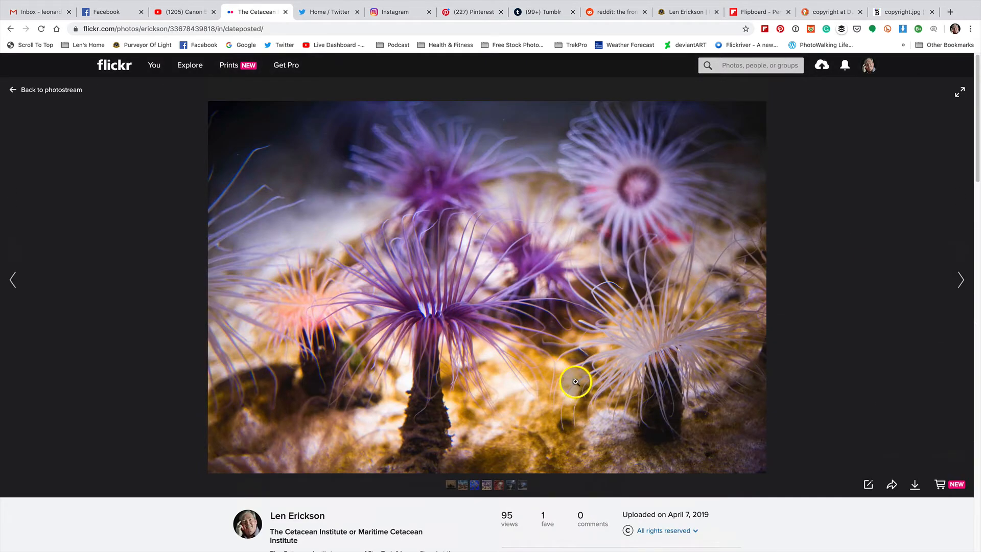
left_click(45, 90)
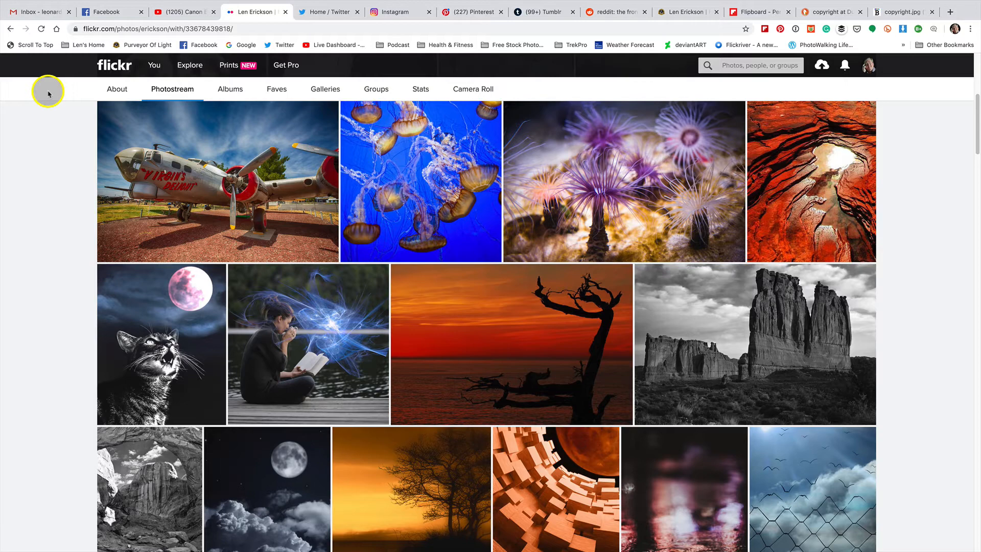
scroll(53, 82, "up", 5)
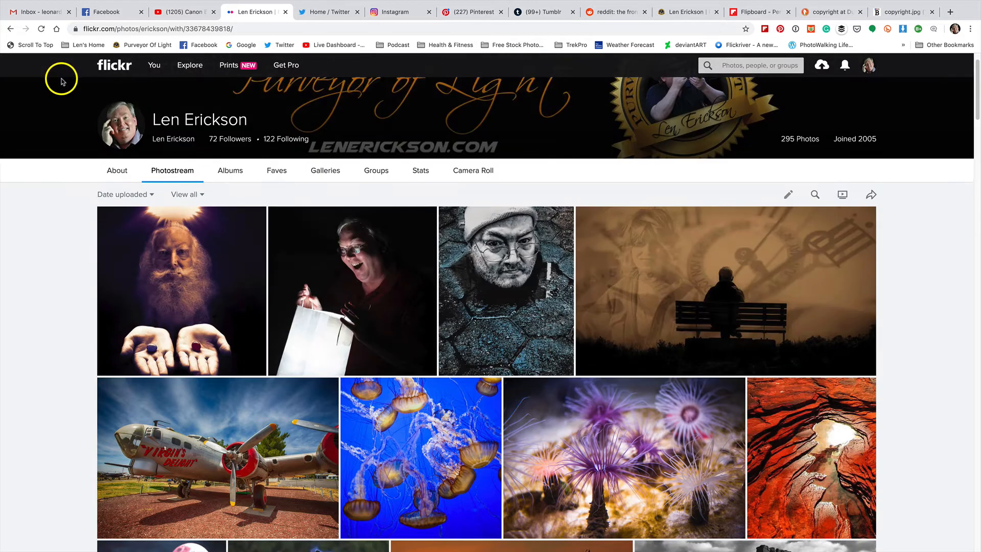
left_click(531, 261)
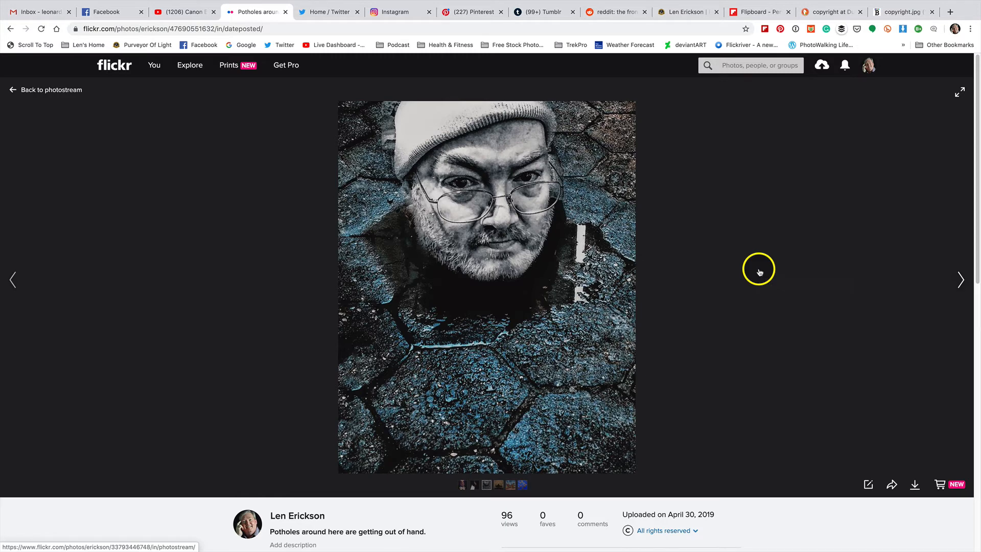
left_click(48, 90)
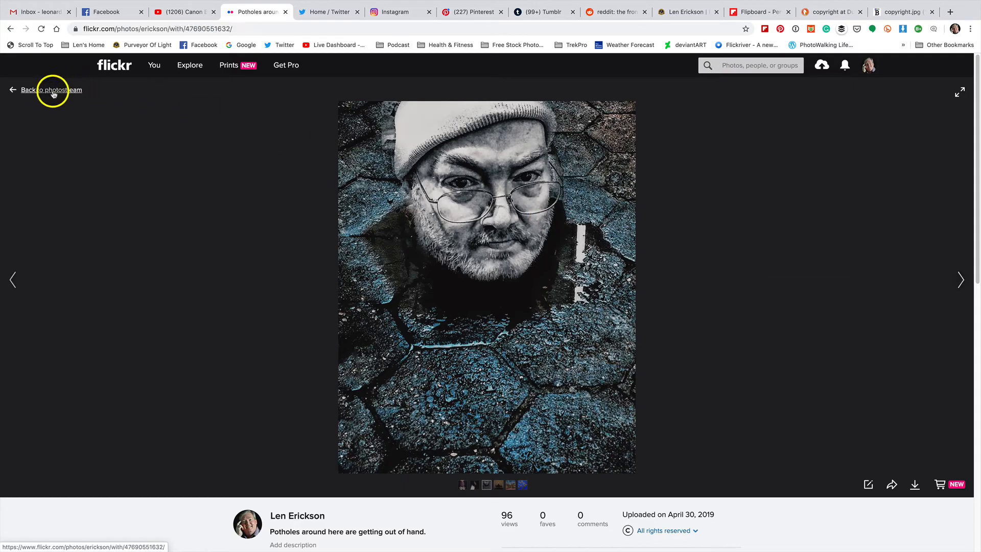
scroll(470, 348, "down", 13)
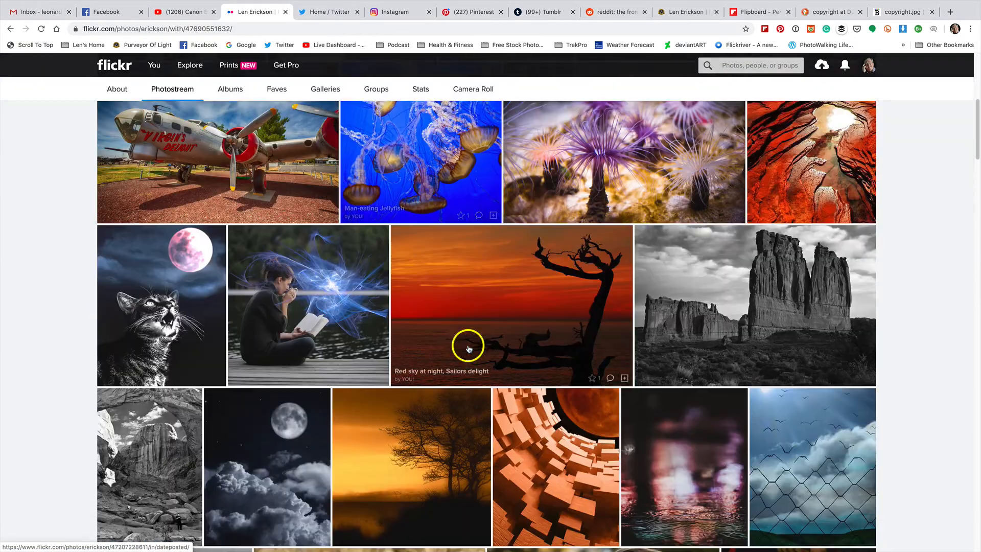
scroll(469, 350, "down", 6)
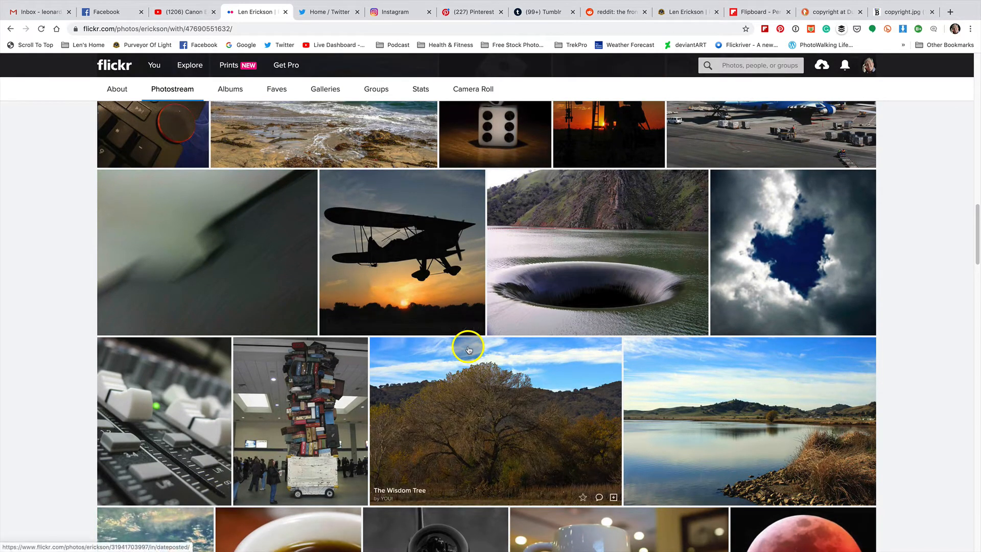
scroll(469, 349, "down", 1)
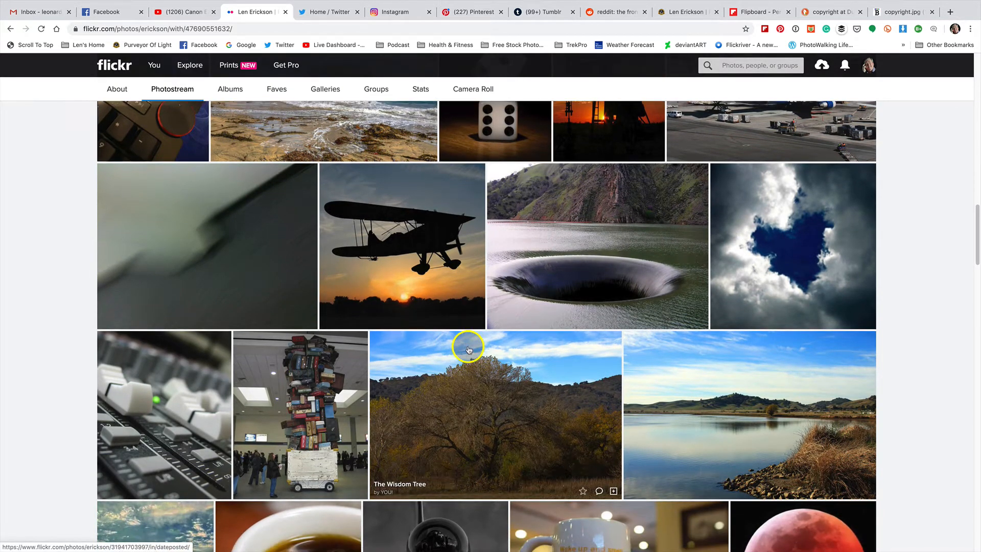
scroll(469, 350, "down", 1)
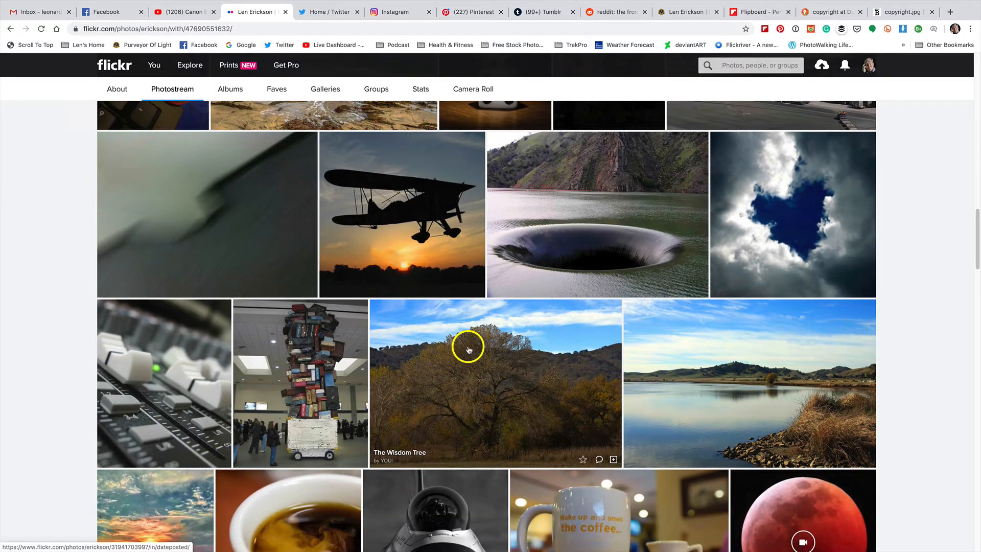
scroll(469, 350, "down", 4)
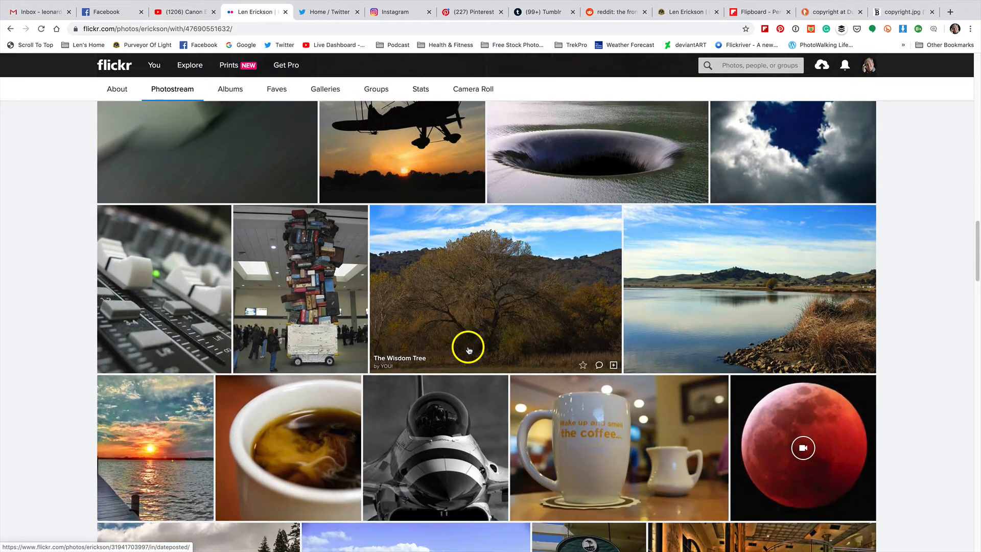
scroll(469, 349, "down", 4)
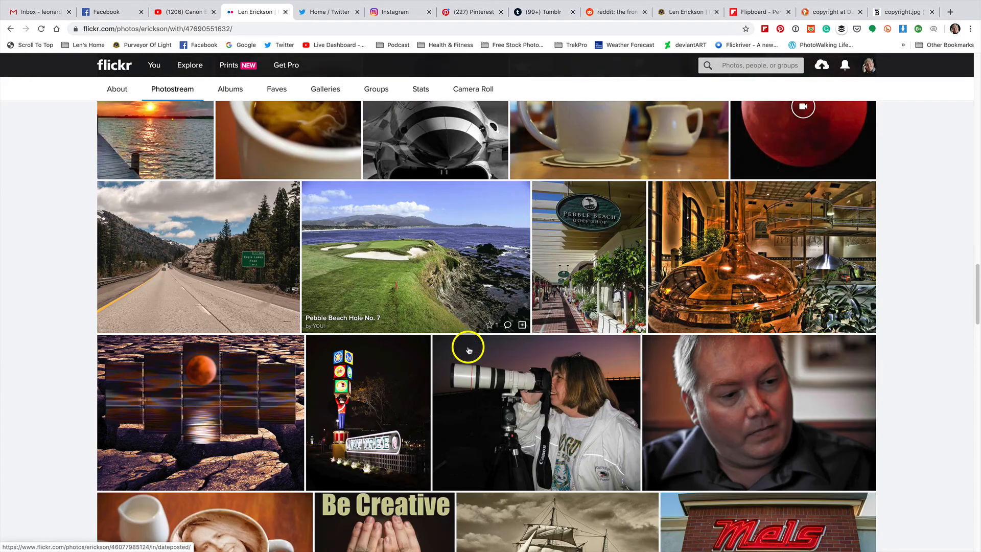
scroll(469, 349, "up", 2)
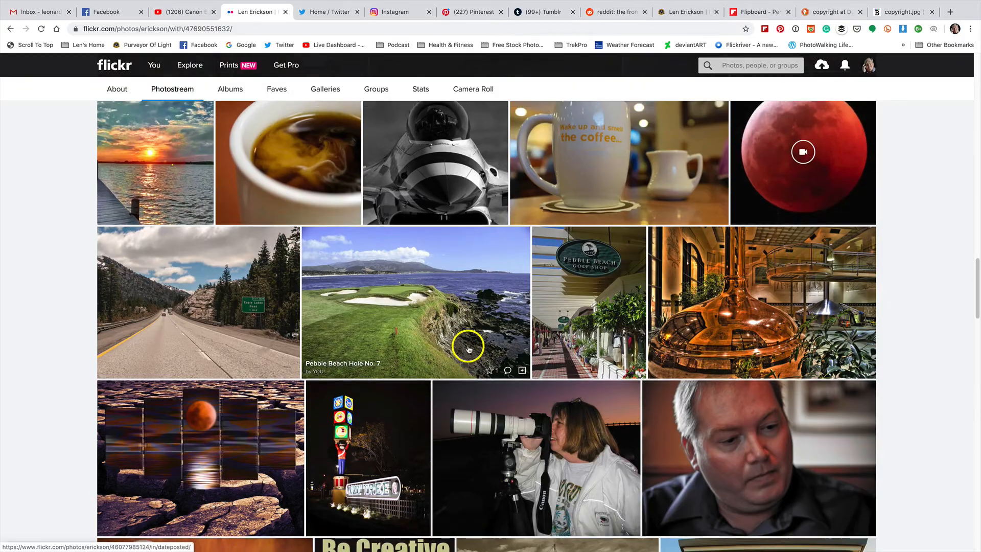
scroll(468, 347, "down", 15)
scroll(467, 347, "up", 5)
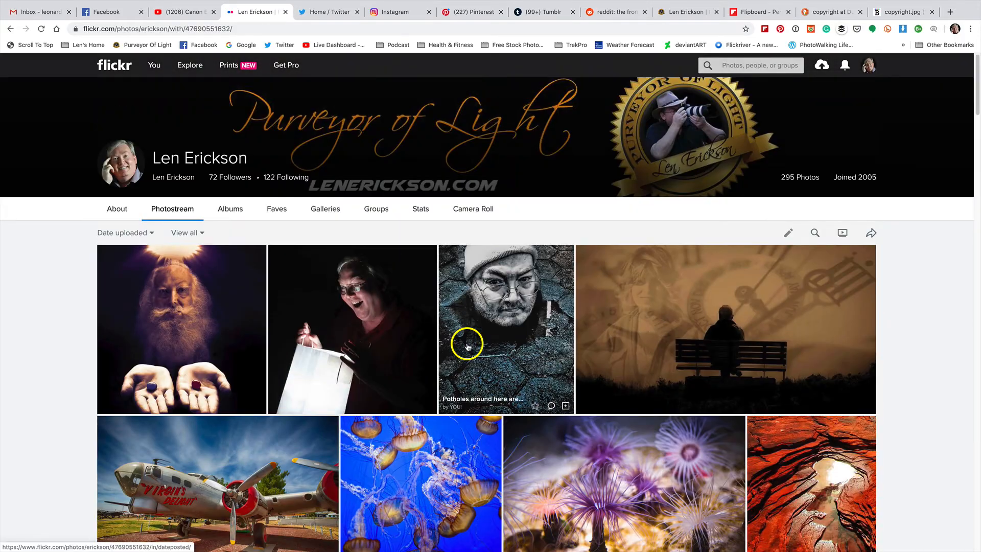
scroll(483, 333, "down", 1)
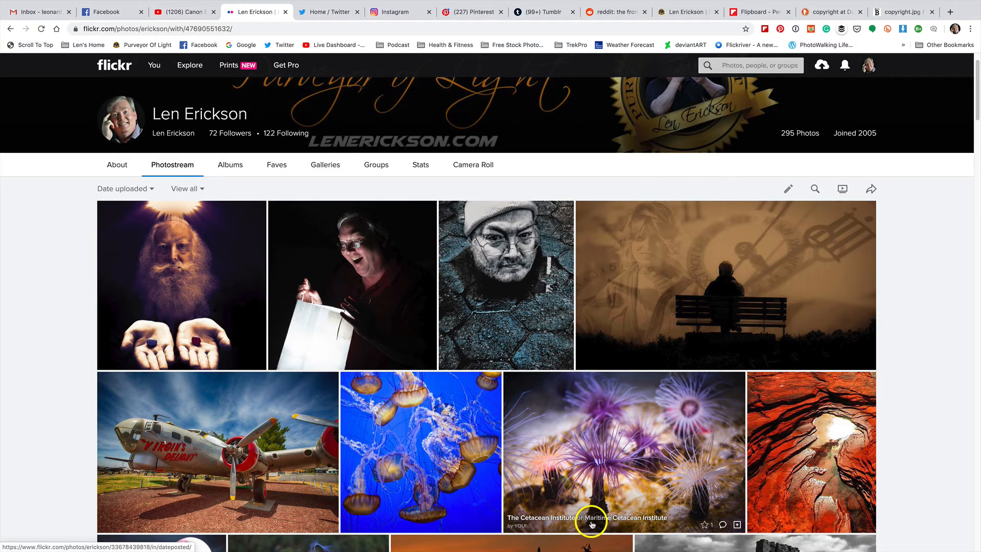
mouse_move(609, 547)
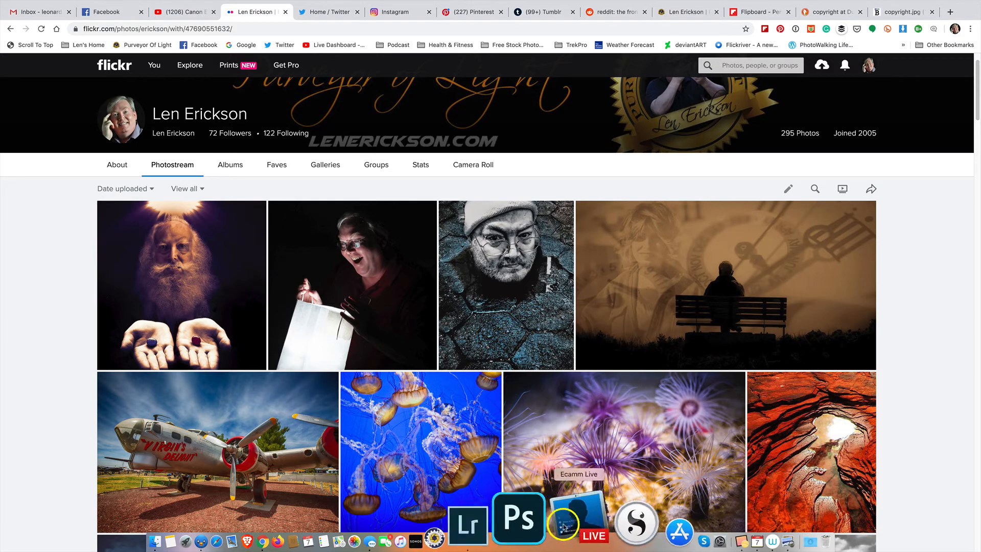
Bring Lightroom Classic forward and collapse, then re-expand, the Metadata panel.
left_click(541, 525)
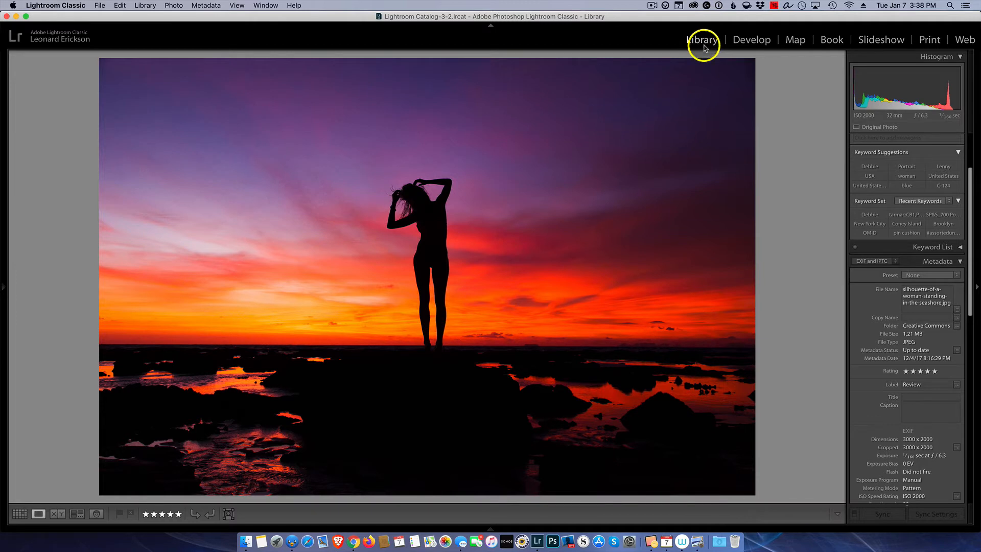
scroll(950, 269, "down", 2)
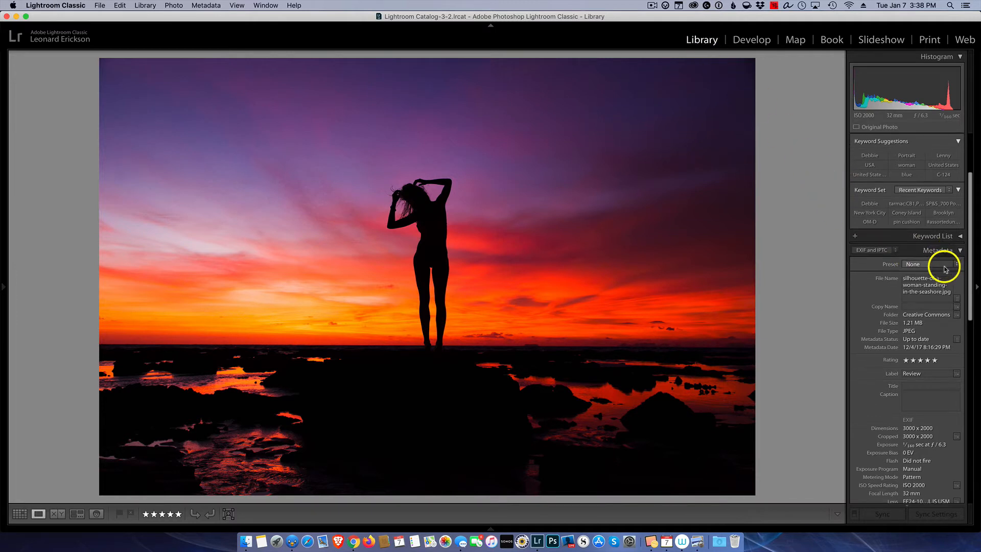
left_click(939, 248)
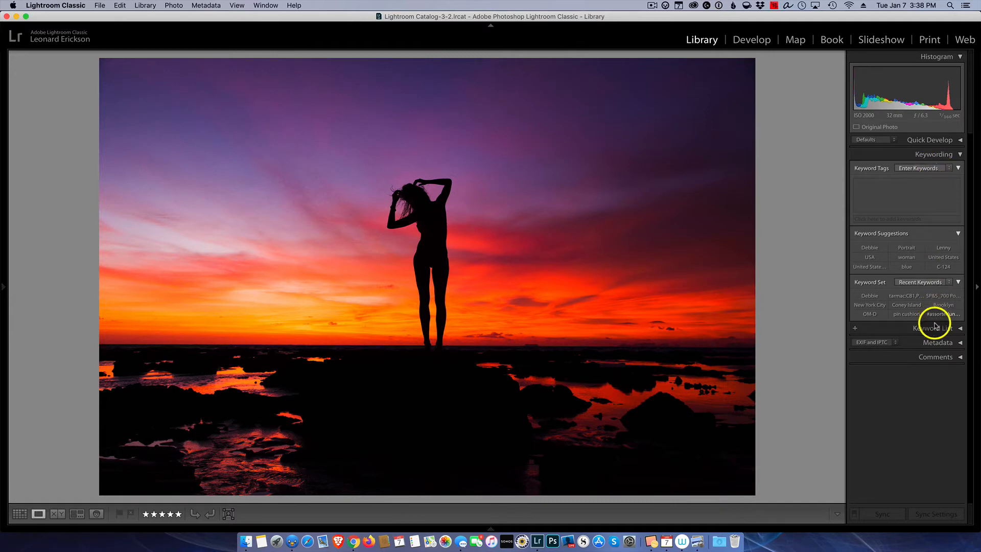
left_click(938, 343)
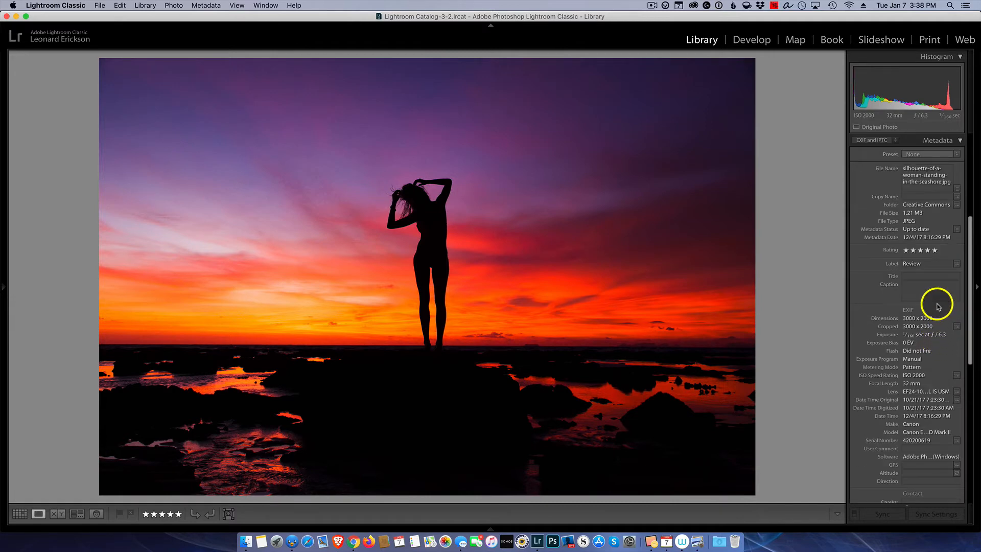
scroll(939, 307, "down", 1)
scroll(938, 276, "up", 4)
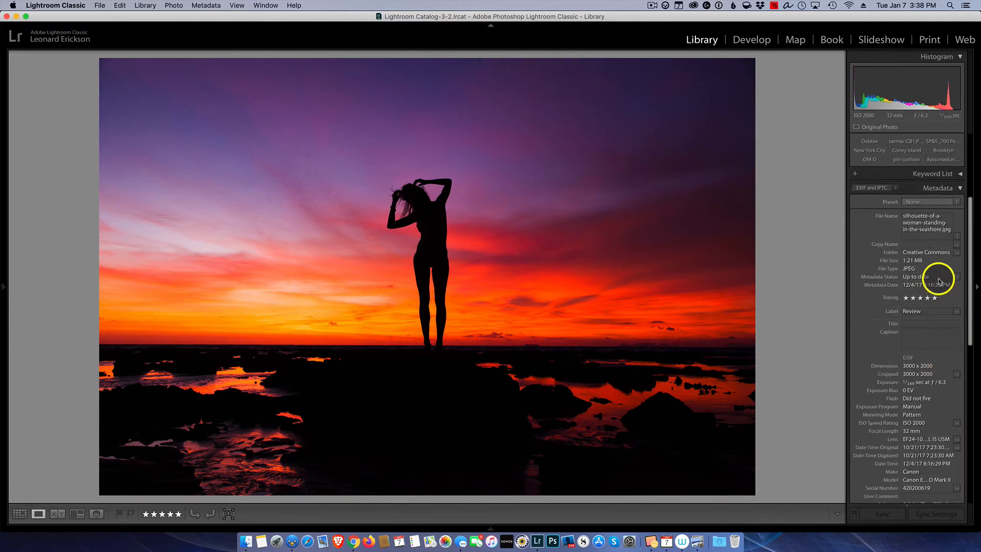
Scroll through the sunset photo's EXIF, Contact and Copyright fields, finding them empty.
scroll(923, 269, "down", 3)
scroll(926, 271, "down", 4)
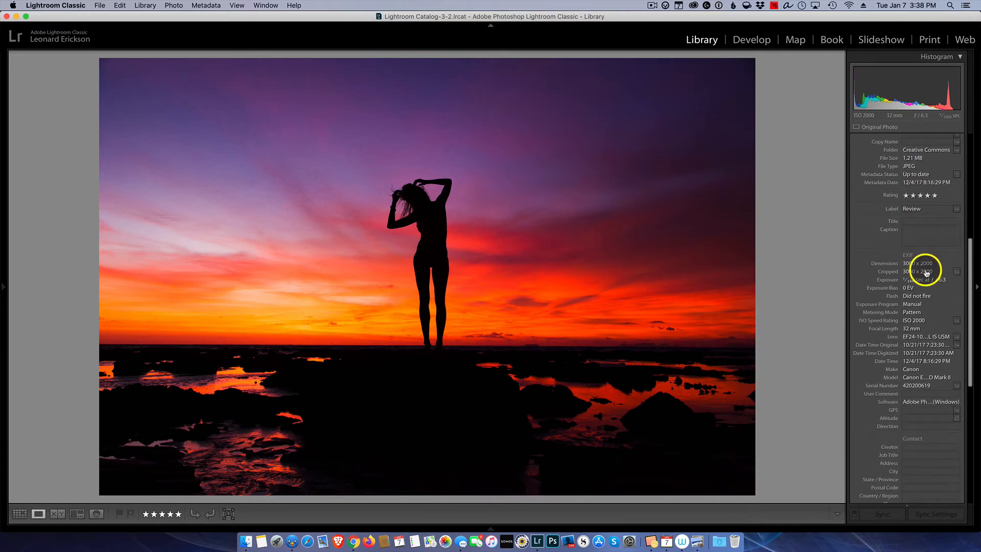
scroll(932, 306, "down", 1)
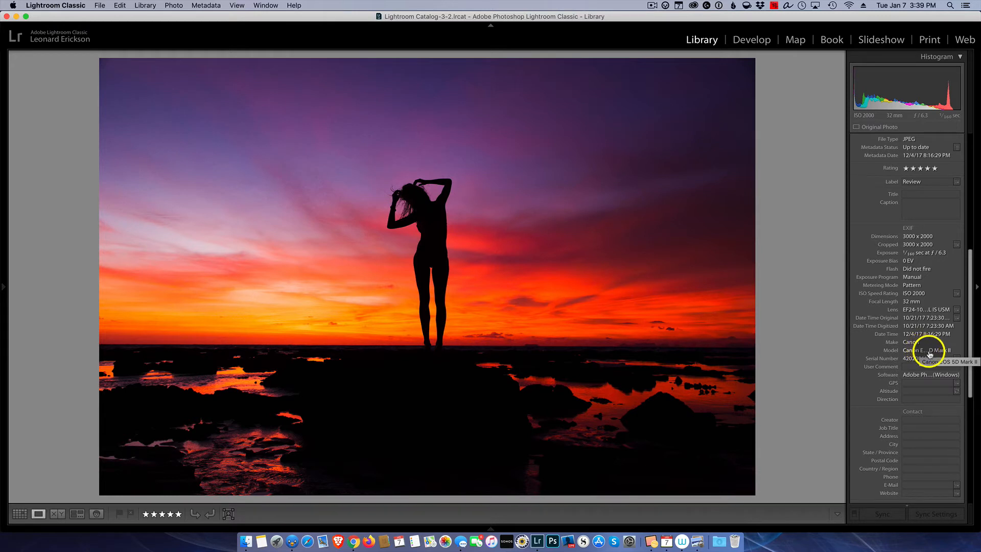
scroll(941, 363, "down", 4)
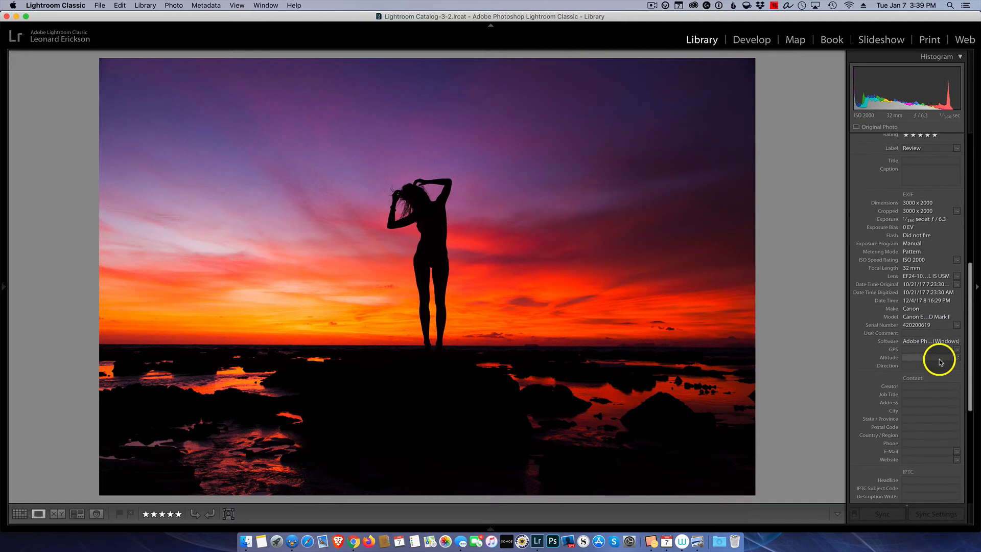
scroll(942, 362, "down", 7)
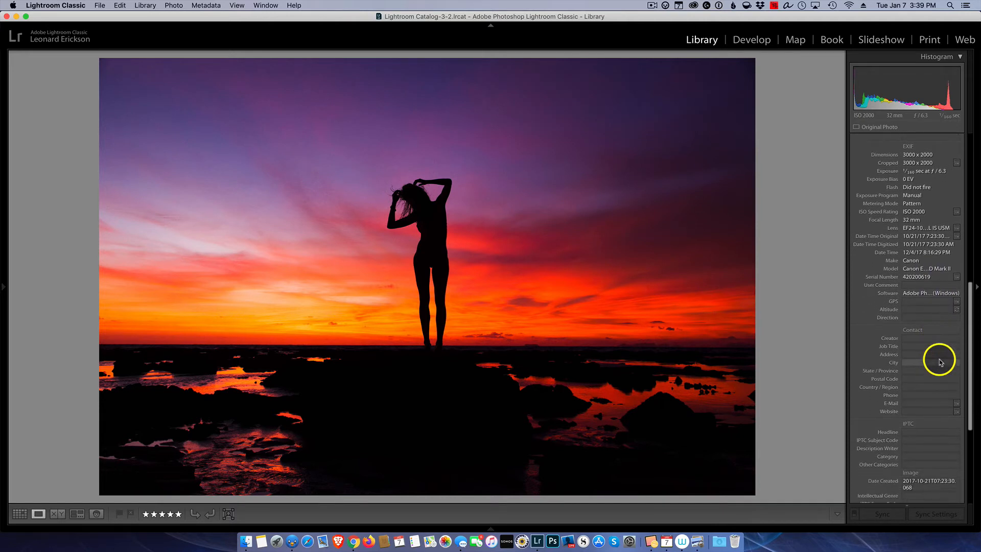
scroll(942, 362, "down", 10)
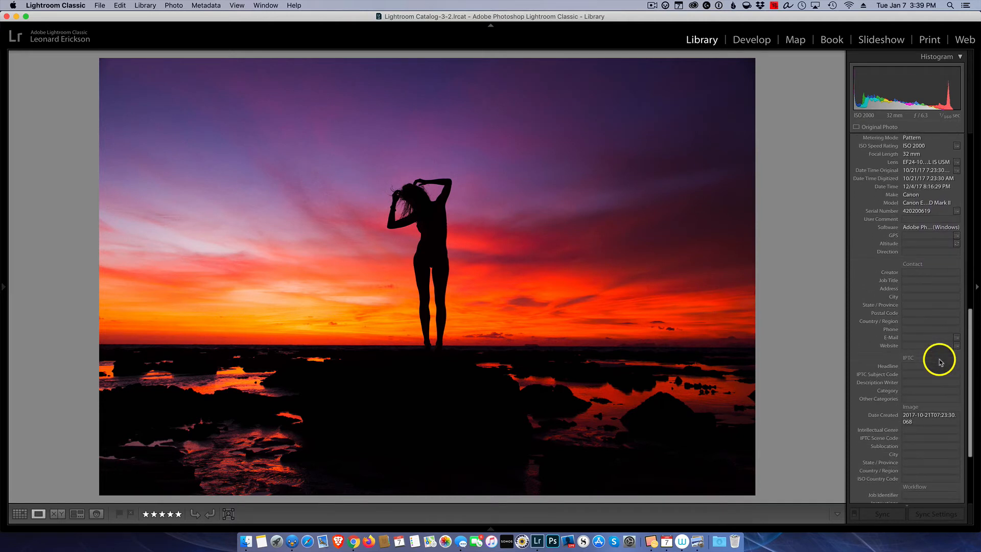
scroll(941, 362, "down", 1)
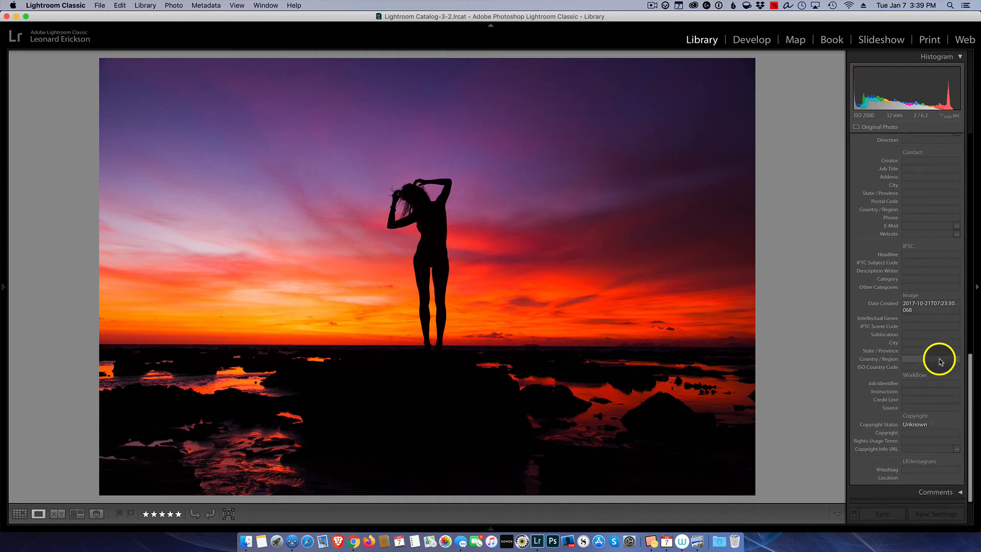
scroll(942, 362, "up", 20)
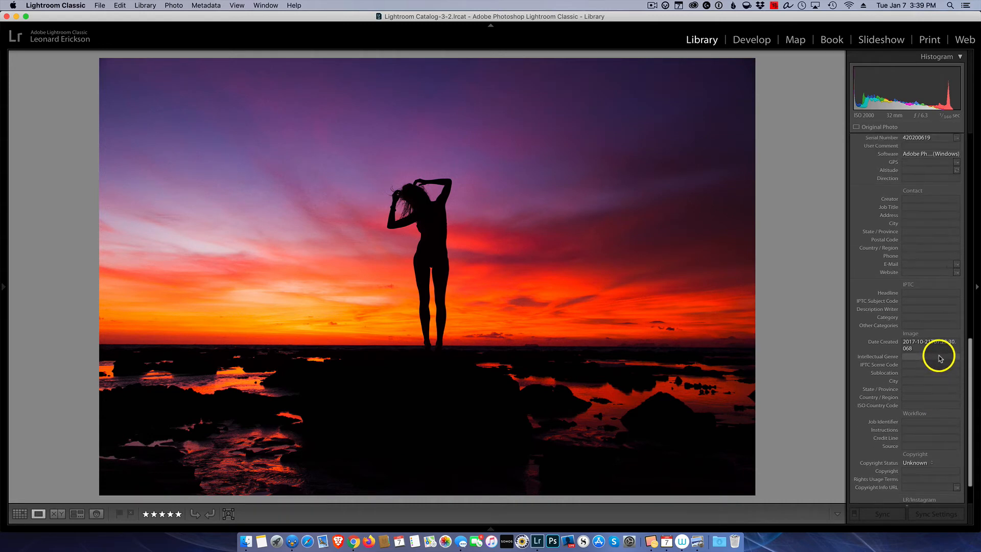
scroll(941, 352, "up", 12)
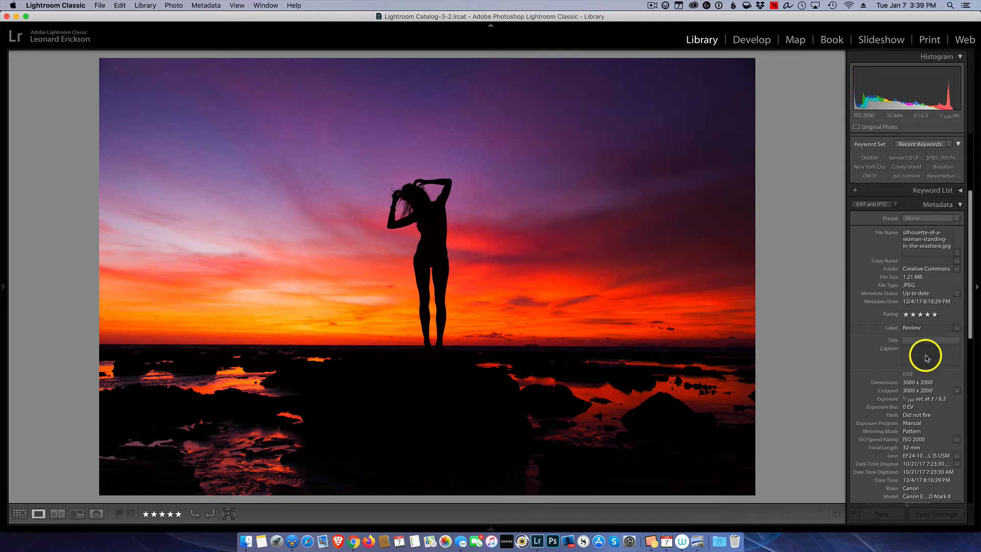
scroll(927, 368, "down", 5)
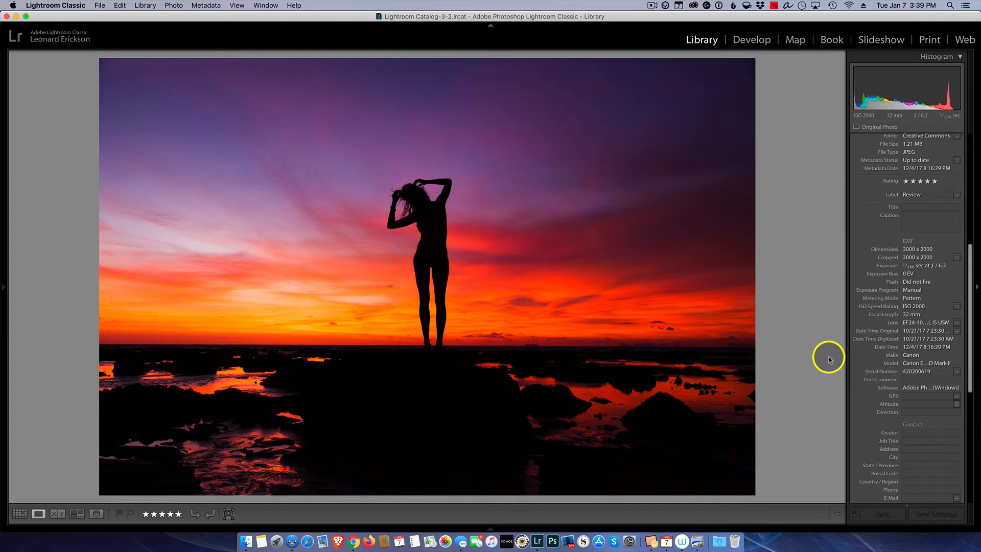
key("Right")
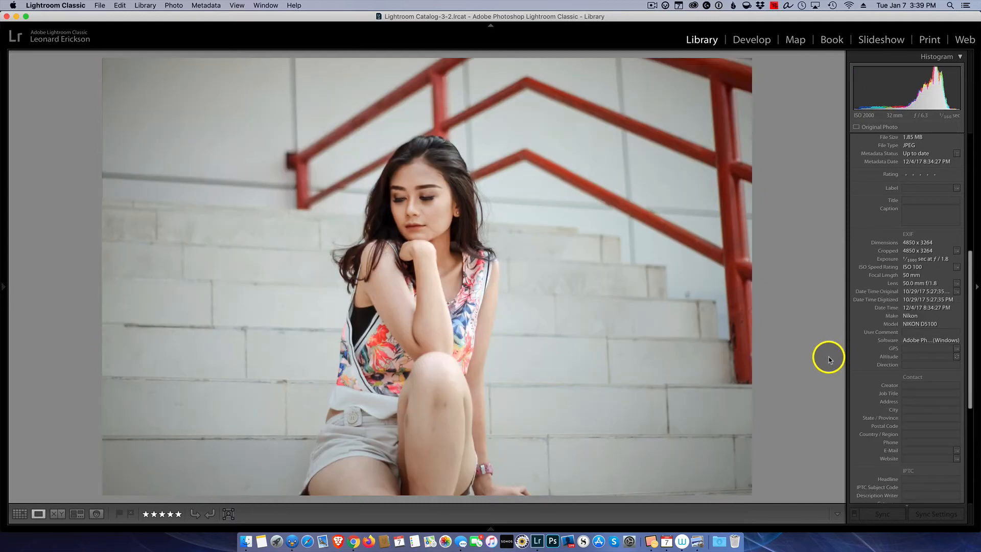
key("Right")
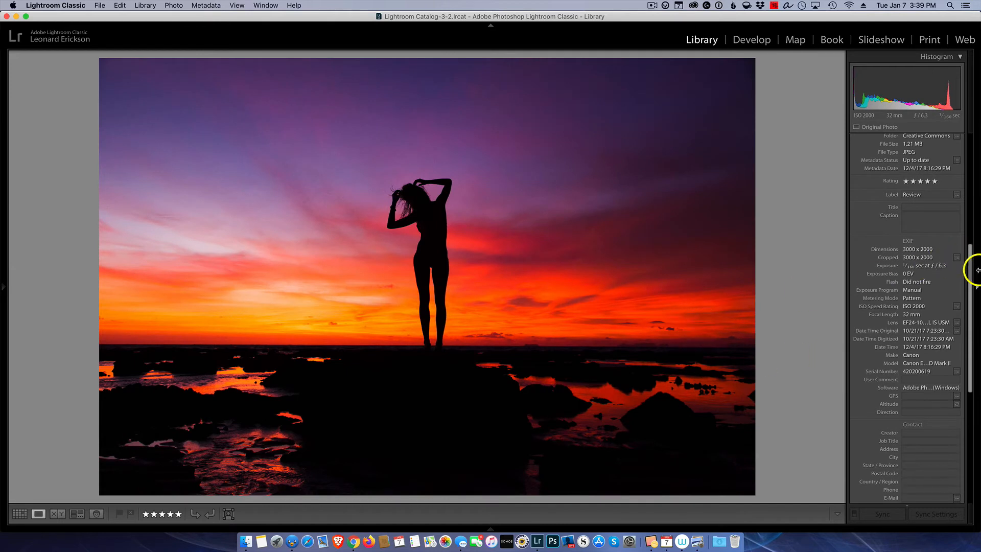
left_click_drag(966, 298, 970, 160)
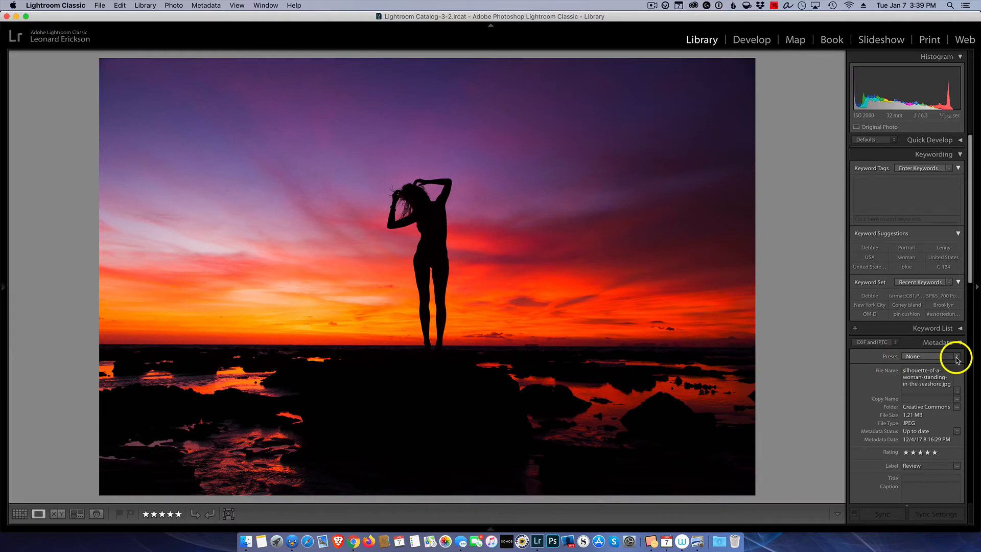
Open Edit Metadata Presets from the Preset menu and scroll to the blank IPTC Copyright section.
left_click(957, 358)
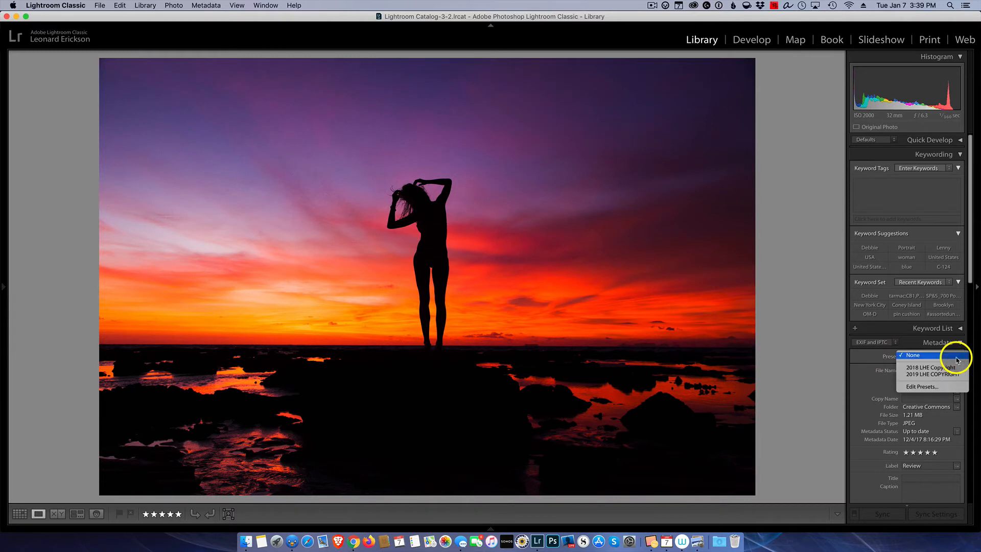
left_click(925, 388)
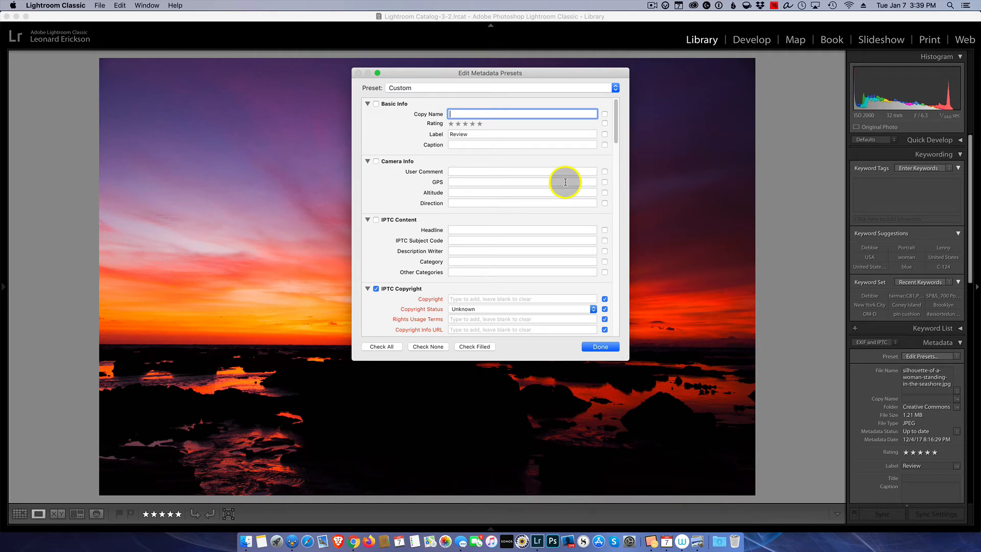
scroll(545, 187, "down", 1)
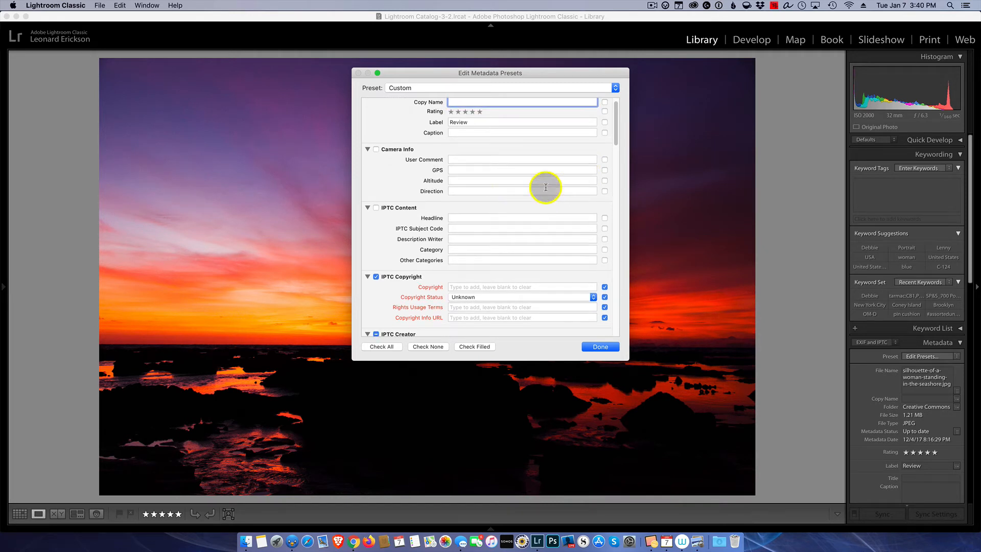
left_click_drag(615, 125, 617, 283)
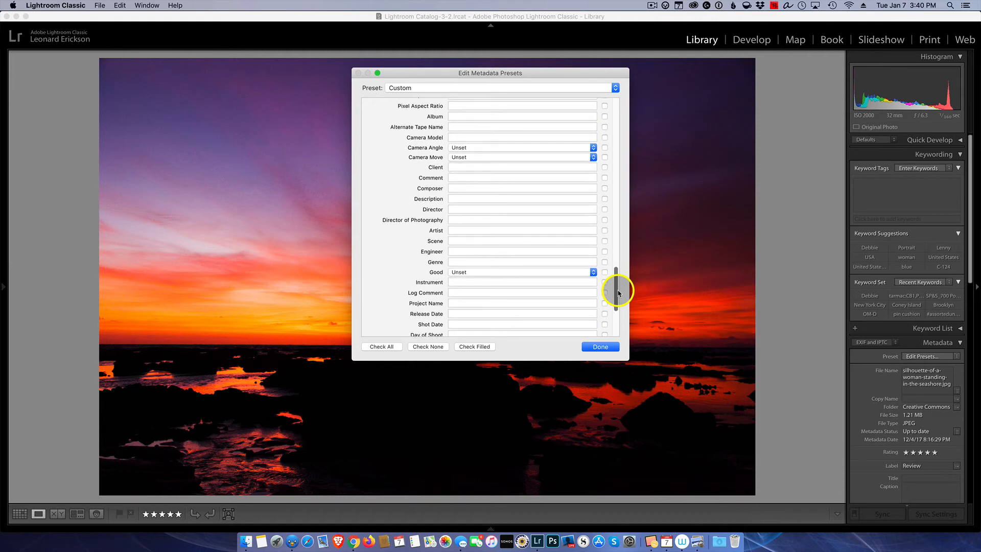
left_click_drag(619, 293, 609, 321)
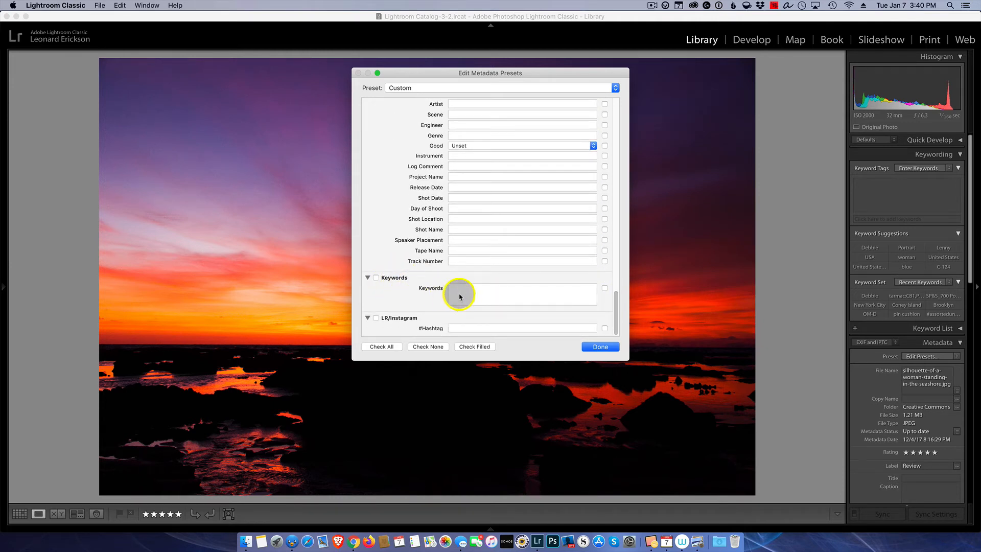
left_click_drag(618, 311, 617, 114)
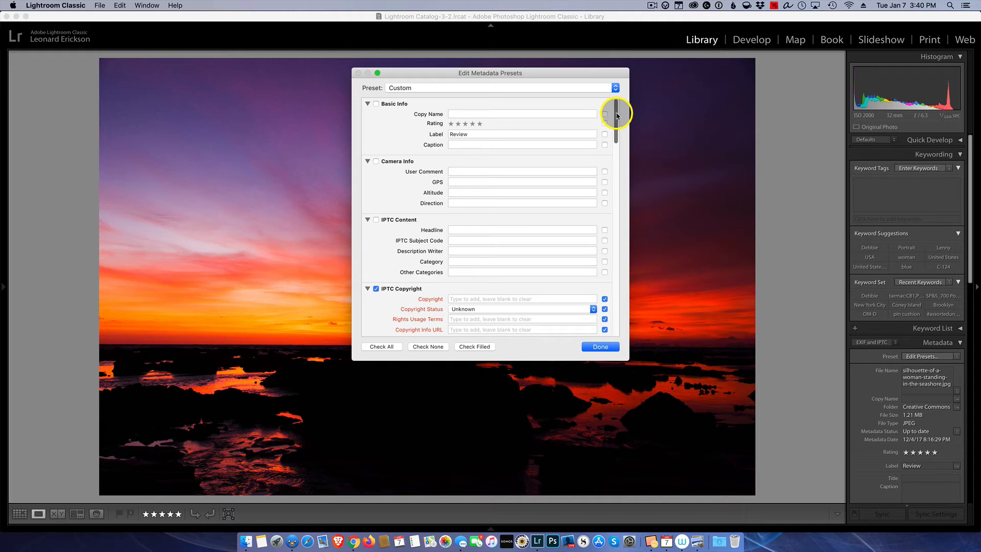
left_click_drag(617, 115, 624, 136)
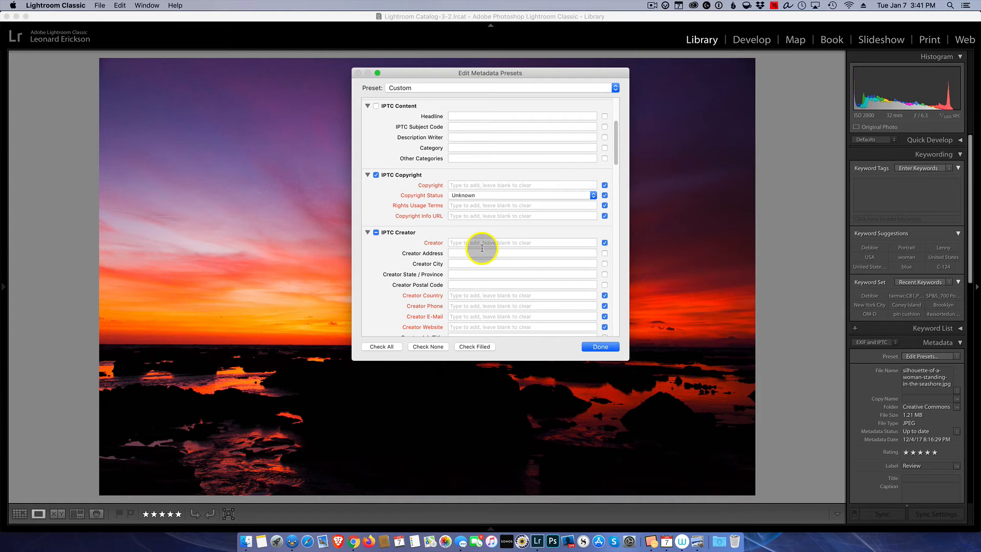
Enter '© 2020' followed by the photographer's full name as the preset's Copyright.
left_click(461, 186)
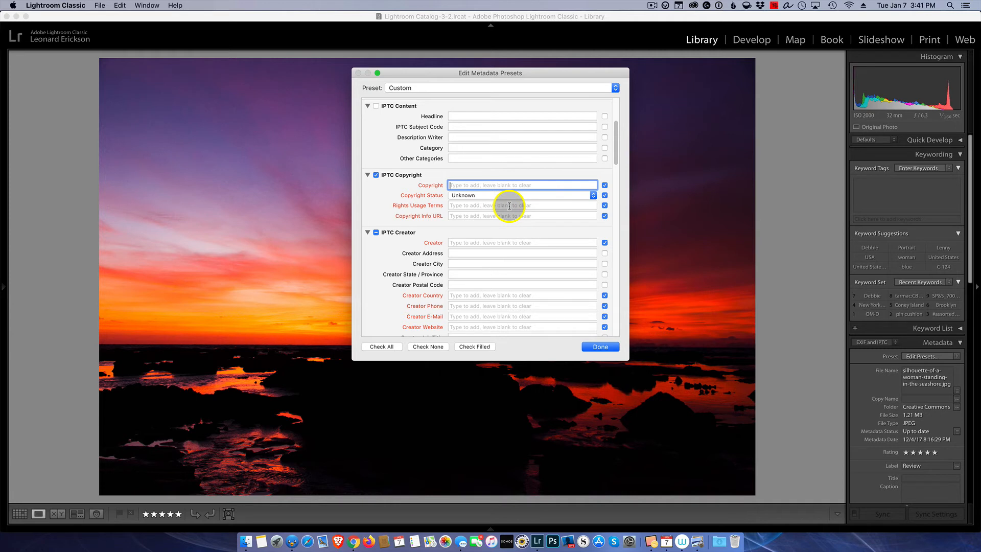
type("©")
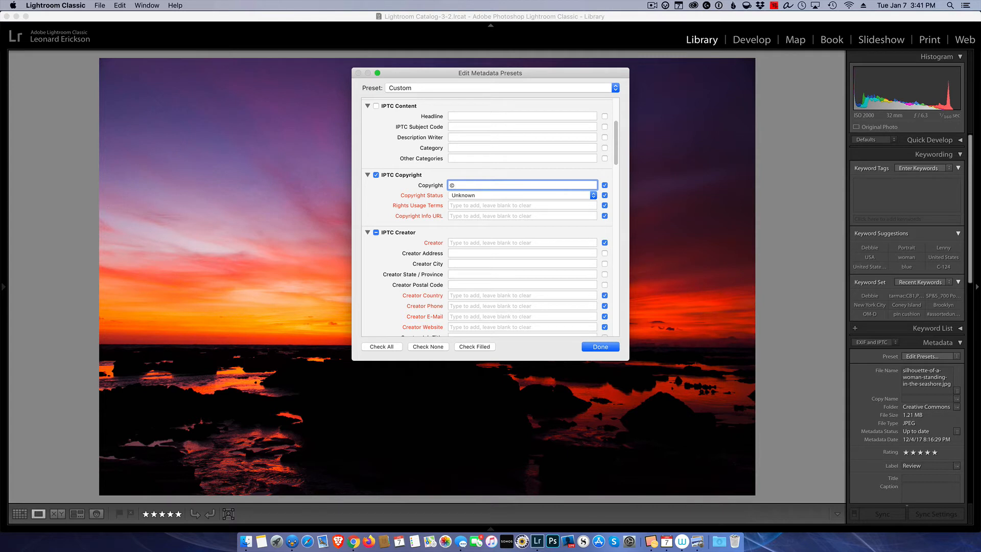
type("2020")
type("Leonard H. Erickson")
Set status Copyrighted, usage terms 'All Rights Reserved. No usage without permission.', and the photographer's website URL.
left_click(472, 196)
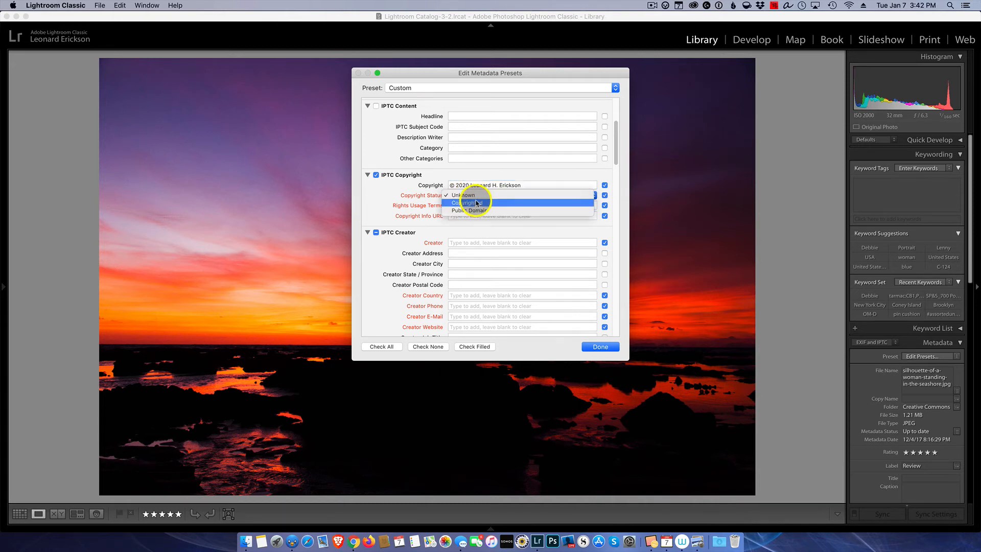
left_click(478, 203)
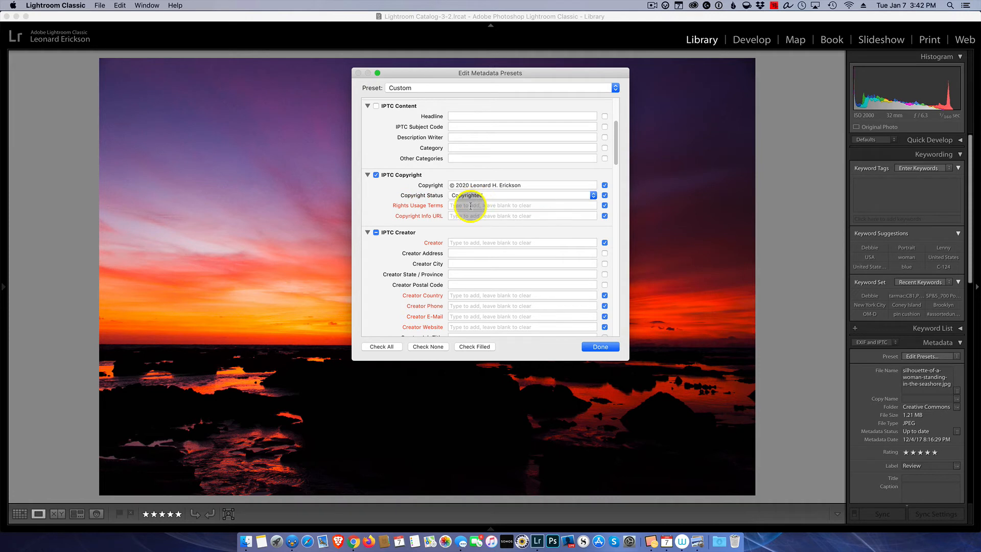
left_click(470, 206)
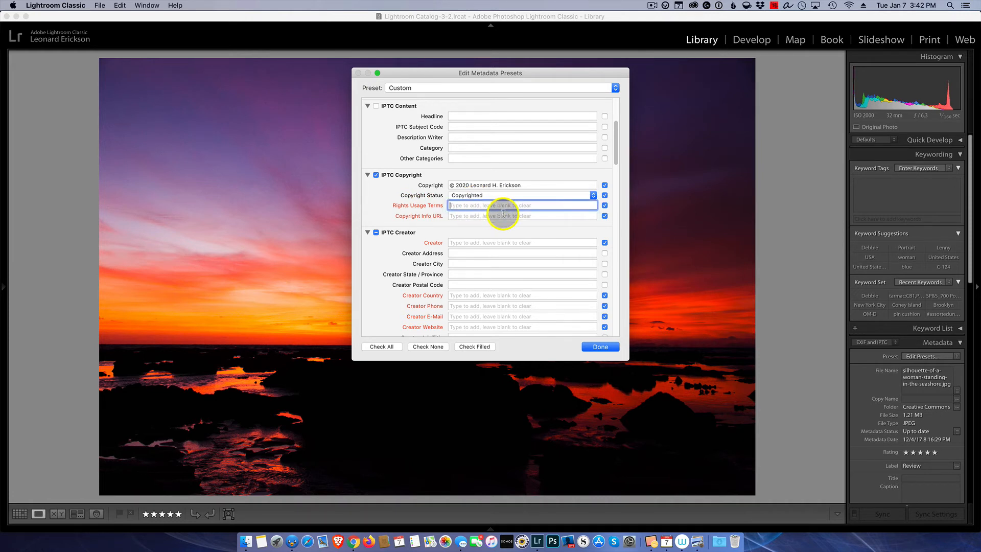
type("All")
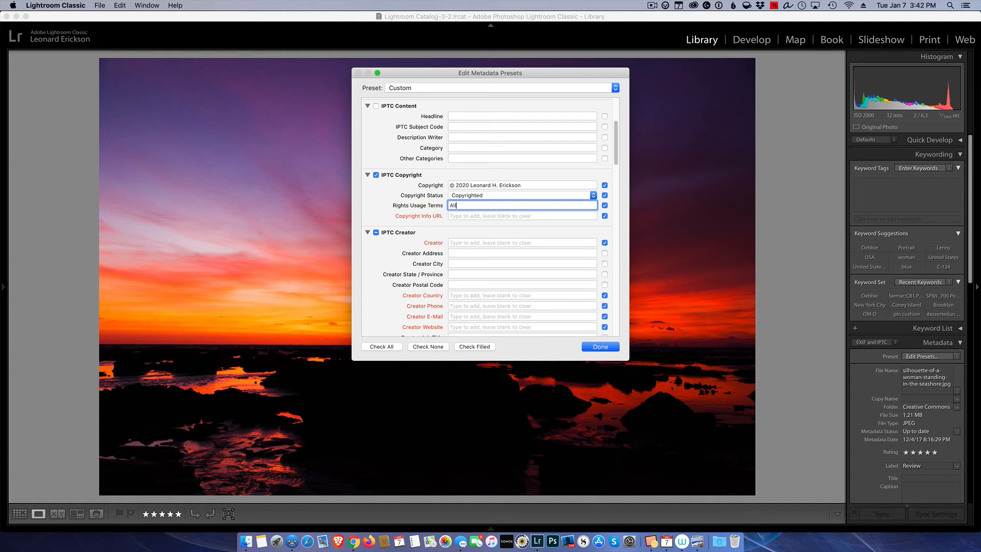
type(" Rights Reserved")
type(". No usage without permission")
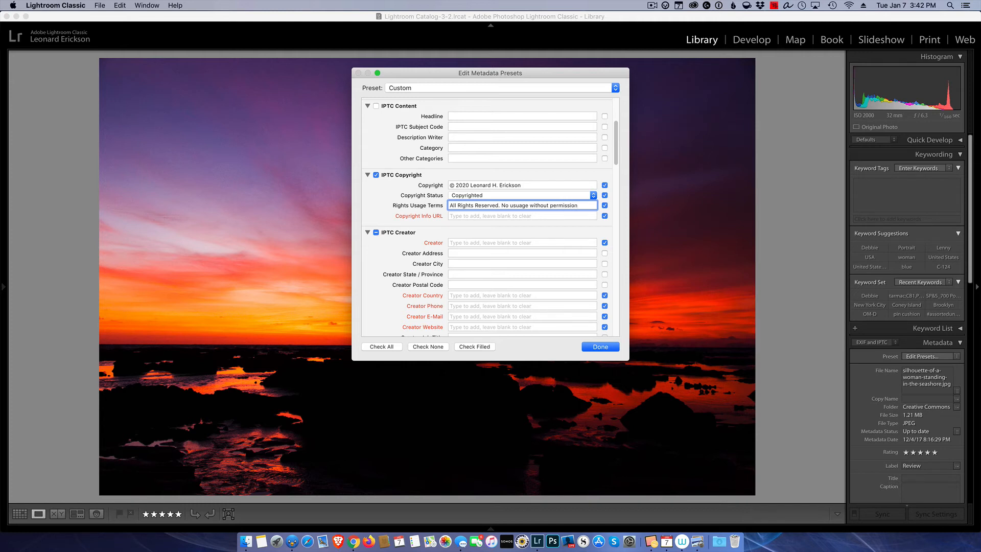
type(".")
left_click(473, 217)
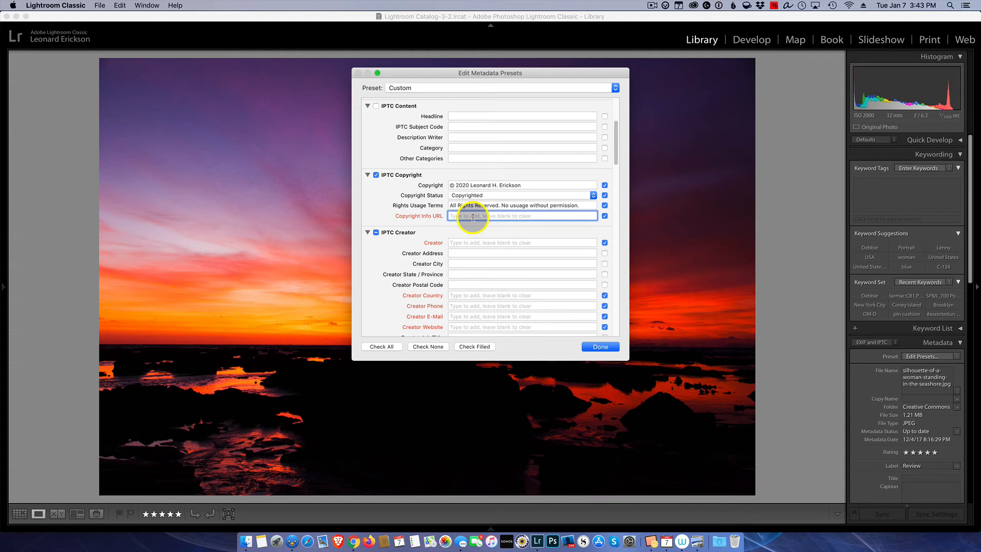
type("leneric")
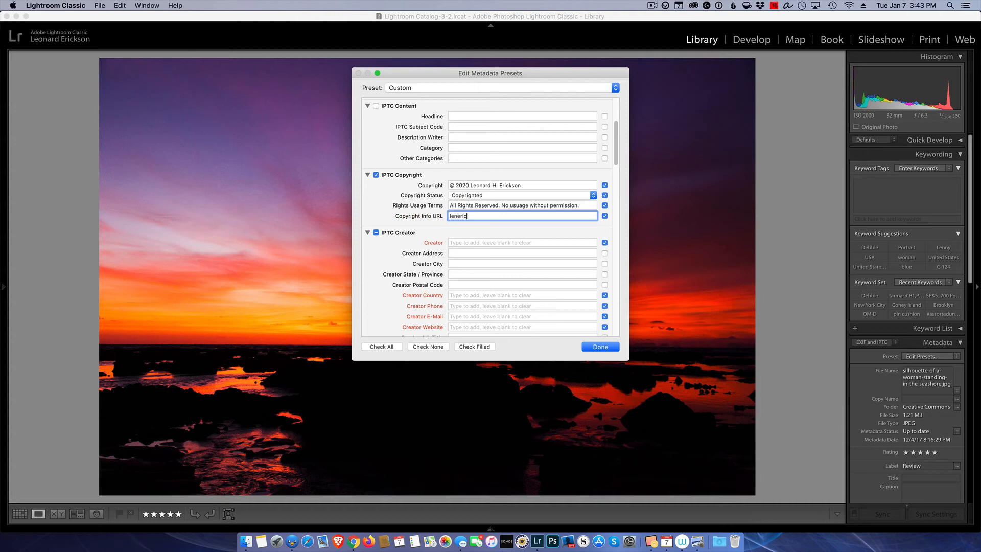
type("kson.com")
Enter the photographer's full name as Creator and USA as Creator Country.
left_click(466, 244)
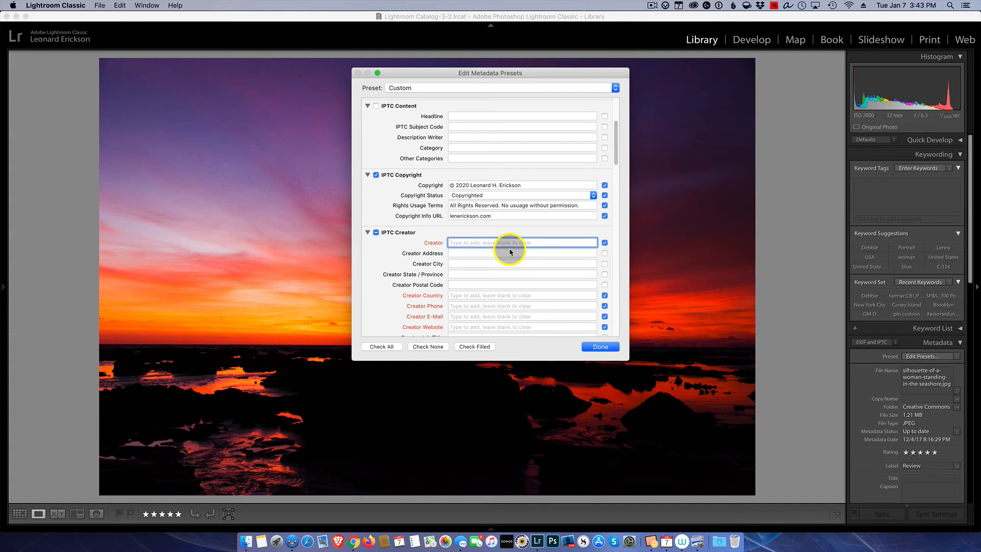
type("Le")
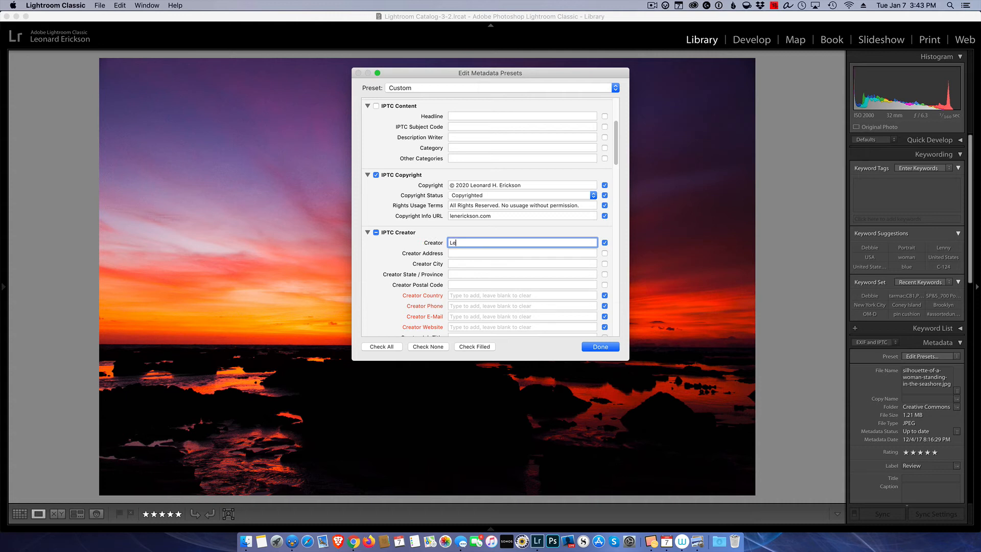
type("ona")
type("rd H. Erickson")
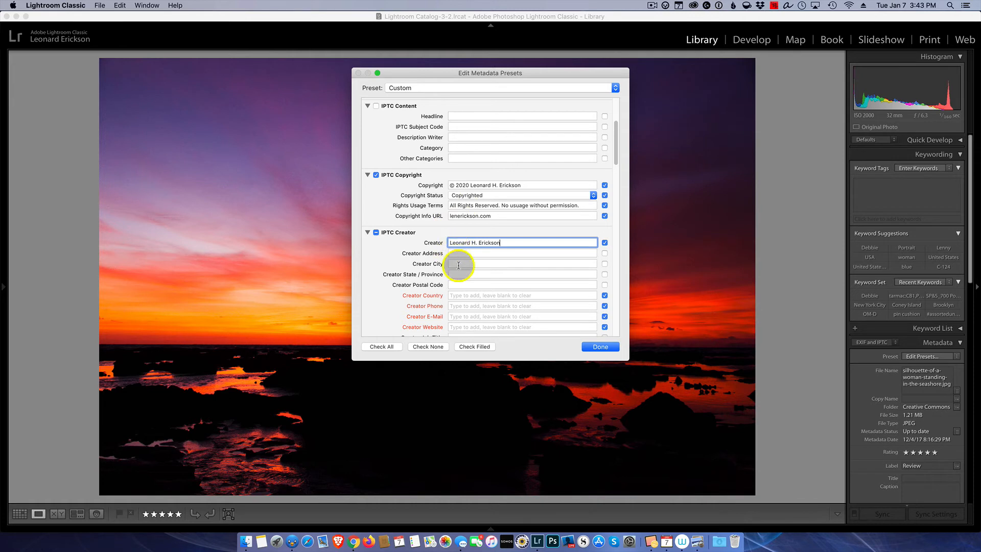
scroll(504, 279, "down", 2)
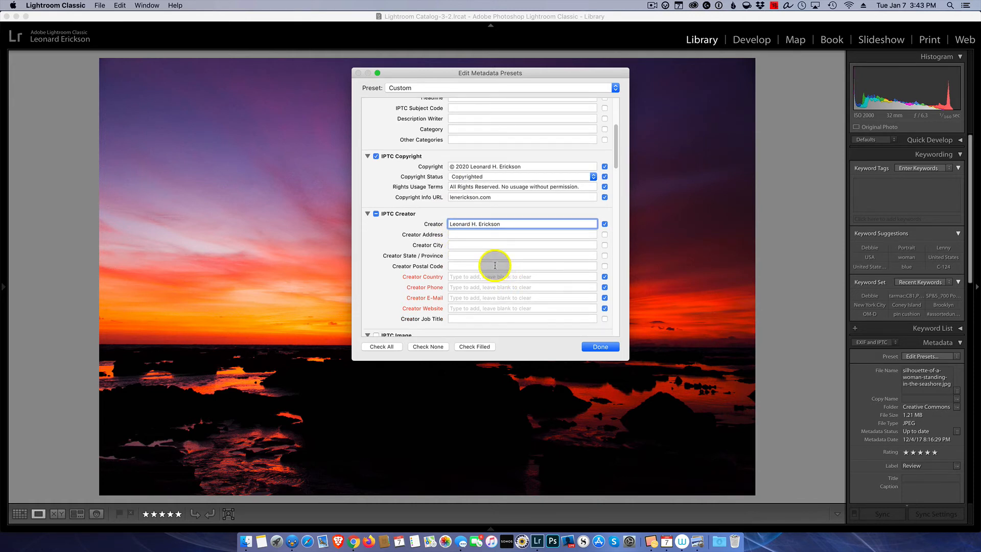
left_click(468, 277)
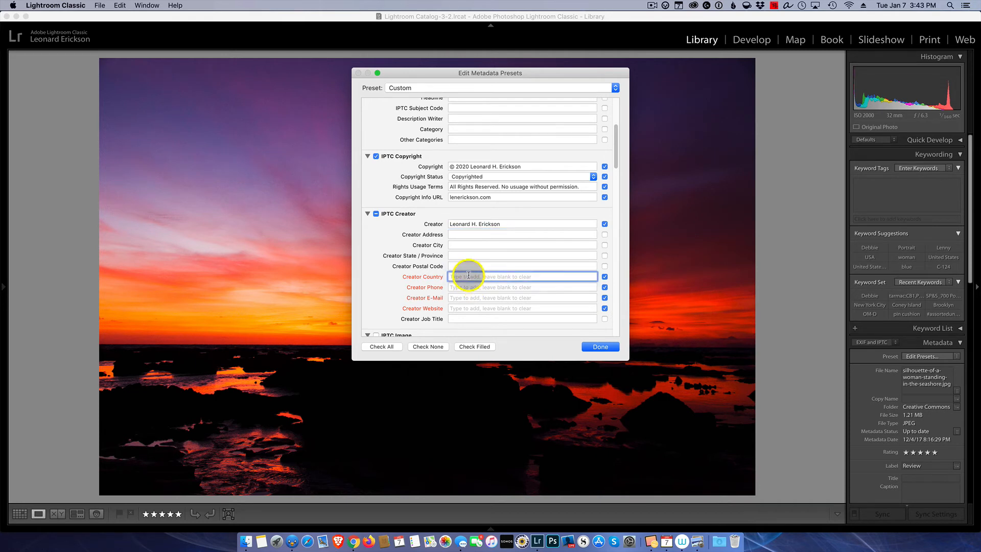
type("U")
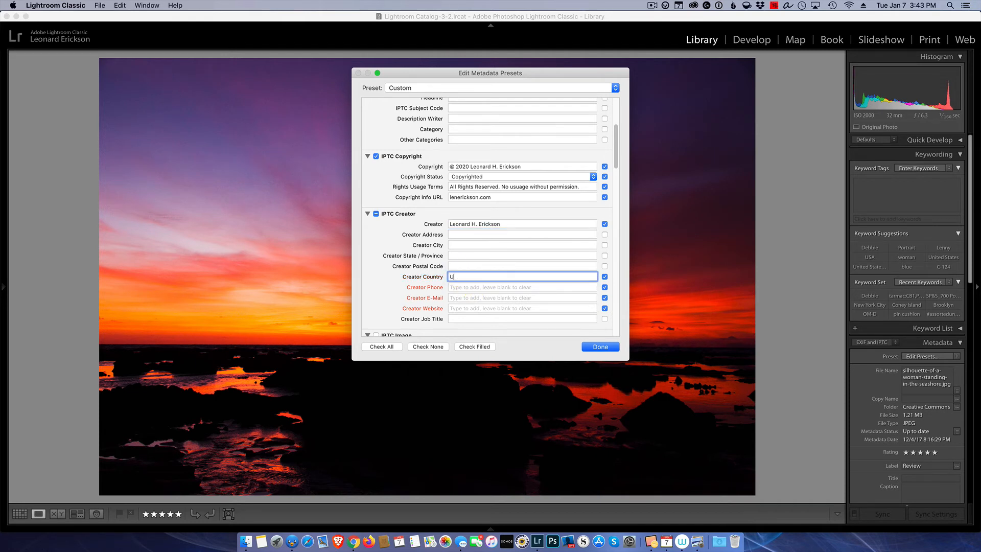
type("SA")
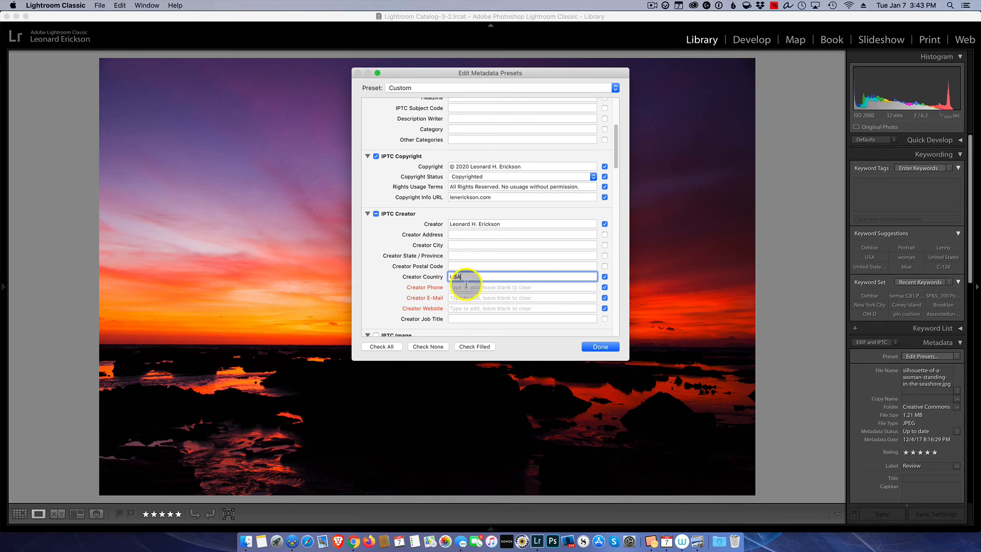
Fill in the creator's phone number, e-mail address and website.
key("Tab")
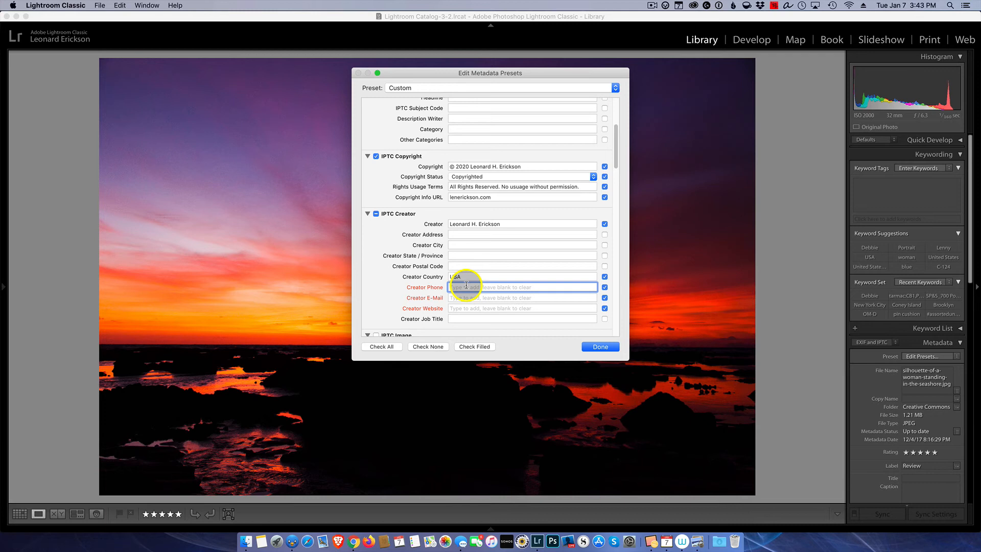
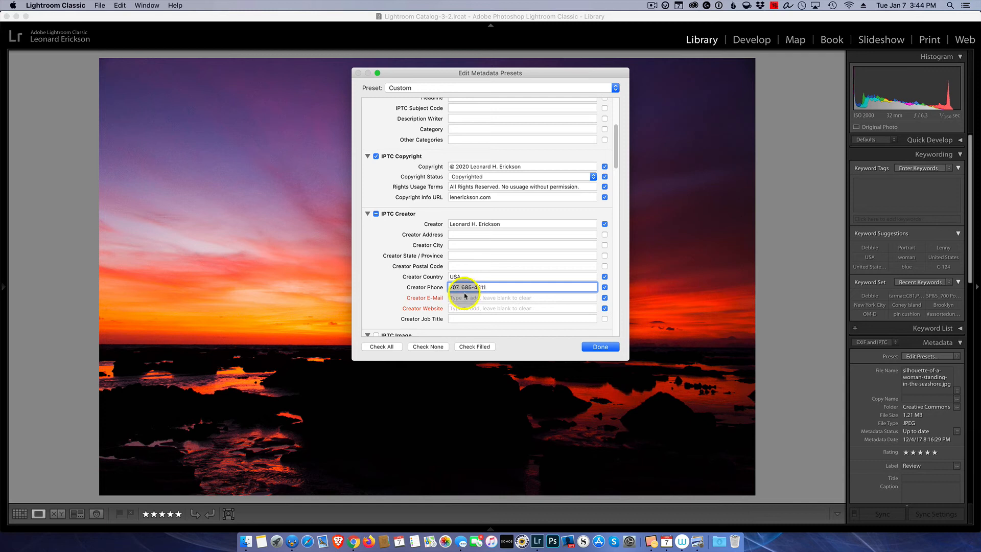
left_click(467, 297)
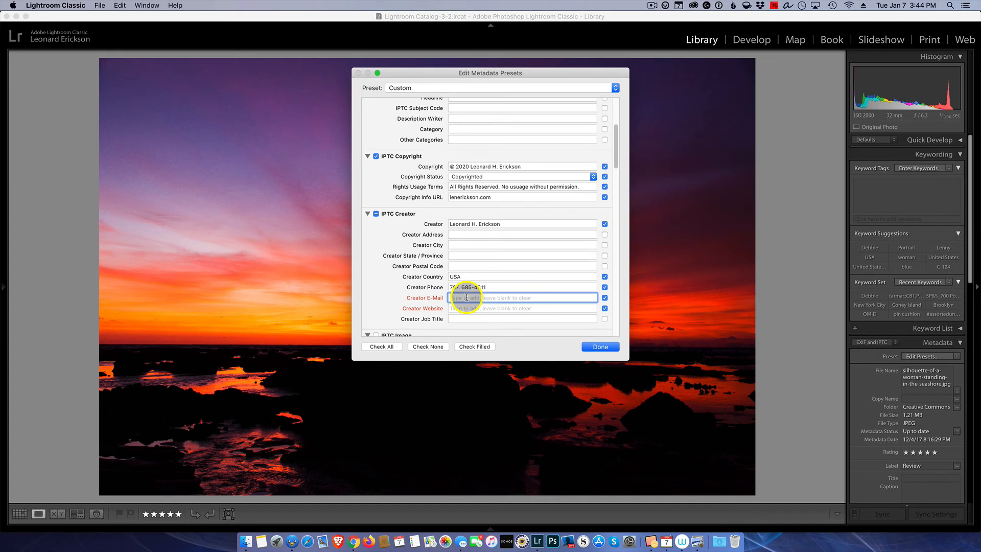
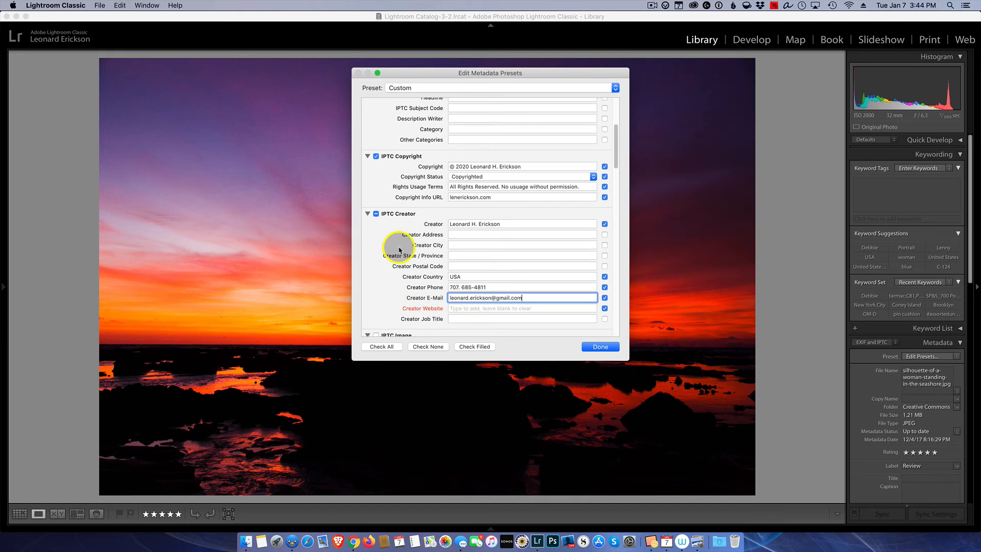
left_click(468, 307)
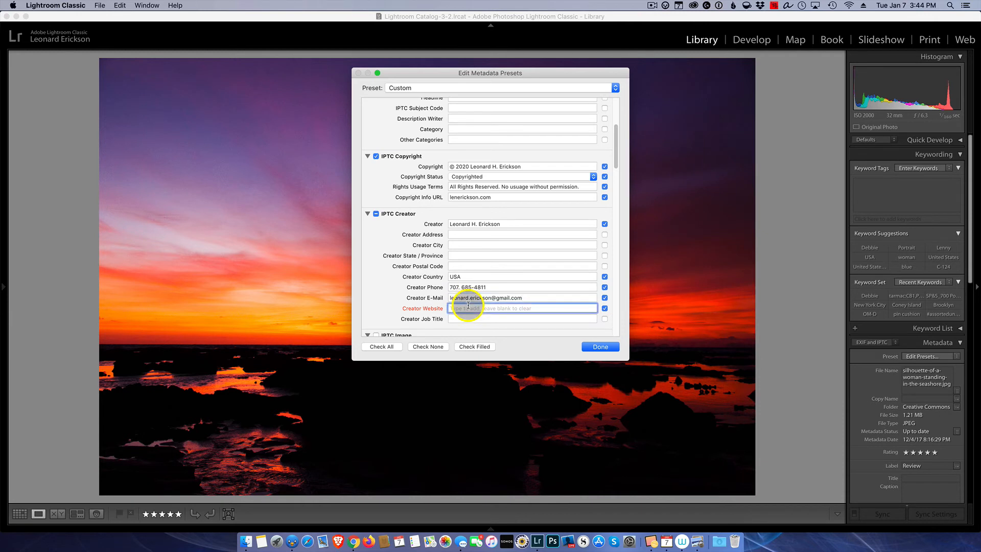
type("lenerickson")
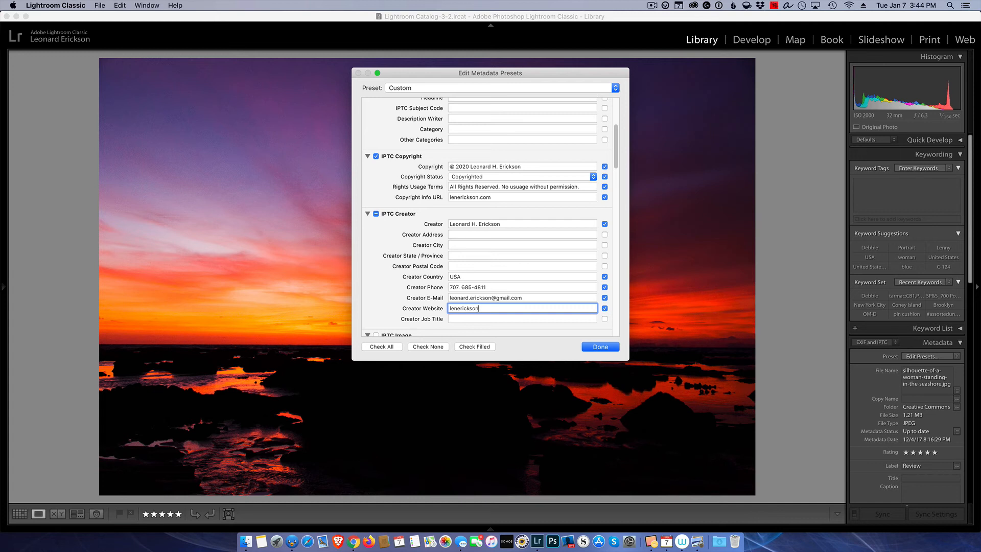
type(".com")
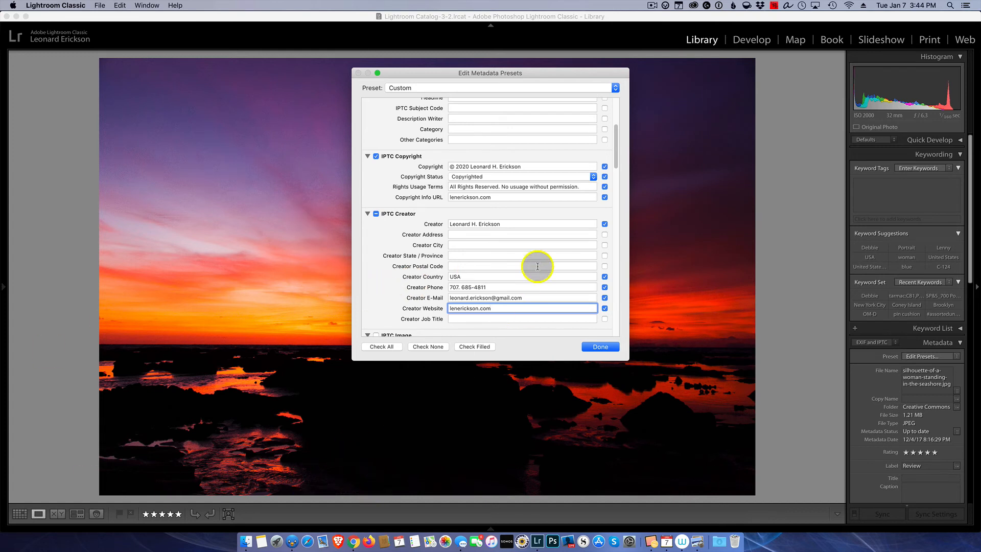
Scroll through the IPTC Copyright and Creator sections to check the filled, ticked fields.
scroll(523, 283, "down", 5)
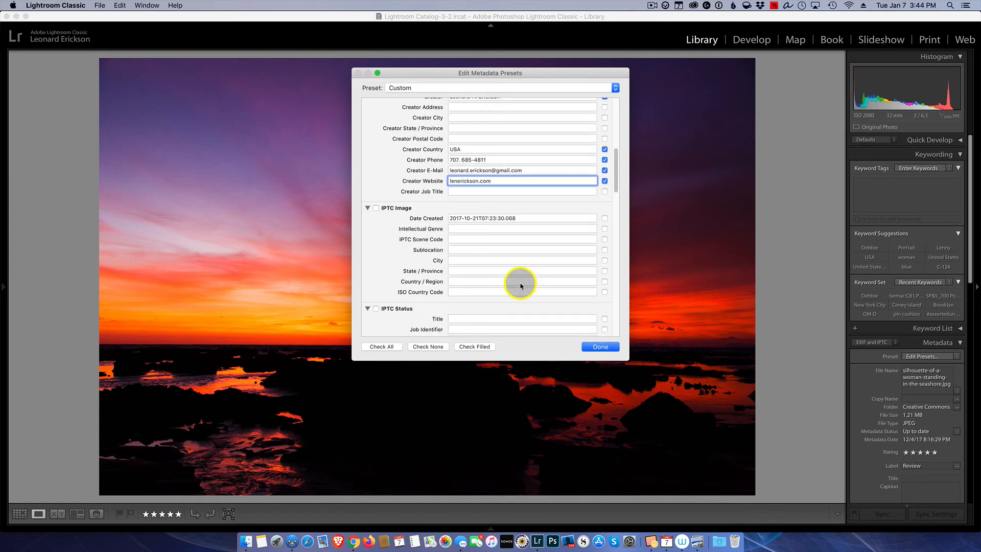
scroll(521, 286, "down", 1)
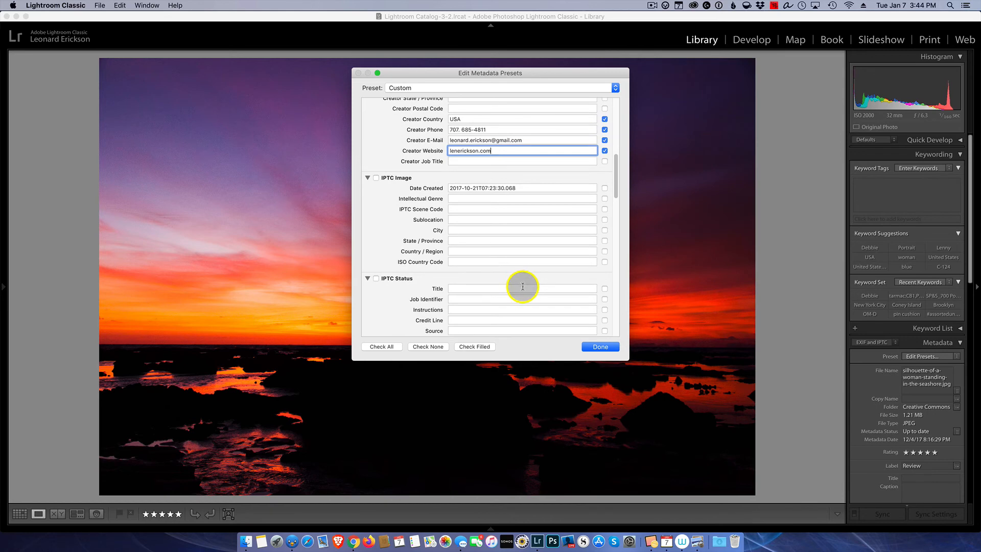
scroll(523, 286, "up", 5)
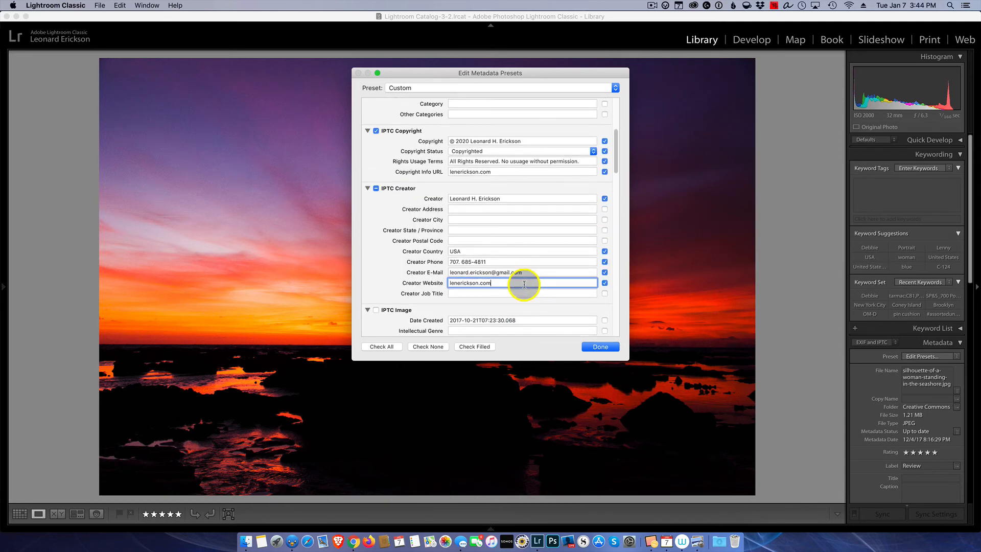
scroll(524, 285, "up", 5)
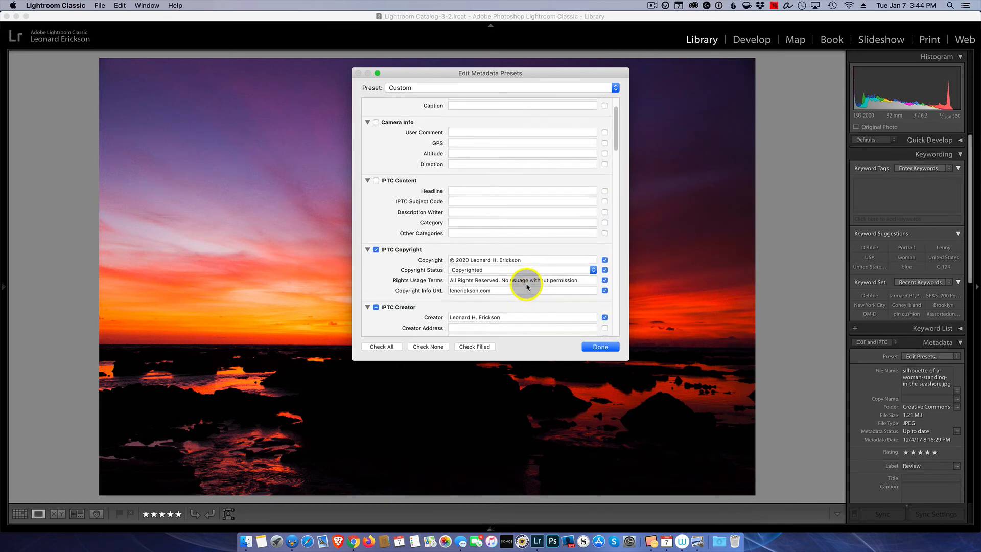
scroll(528, 285, "up", 2)
scroll(528, 292, "down", 5)
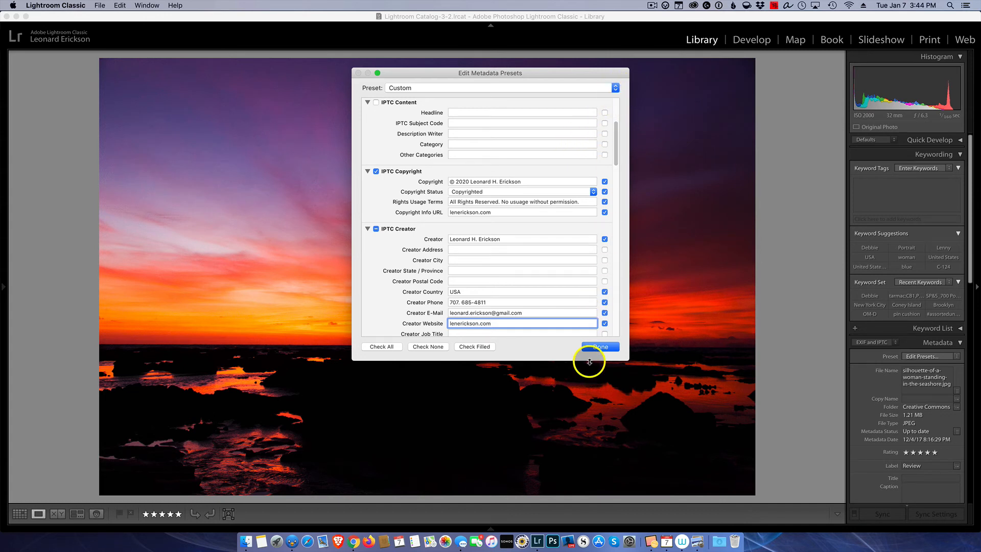
Save the settings as a new 2020 copyright preset named after the photographer.
left_click(603, 348)
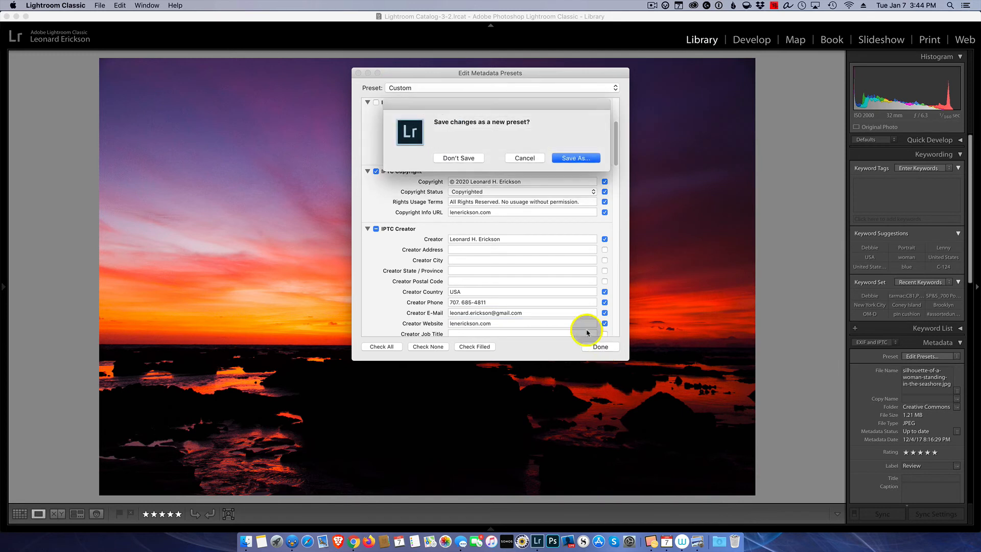
left_click(571, 159)
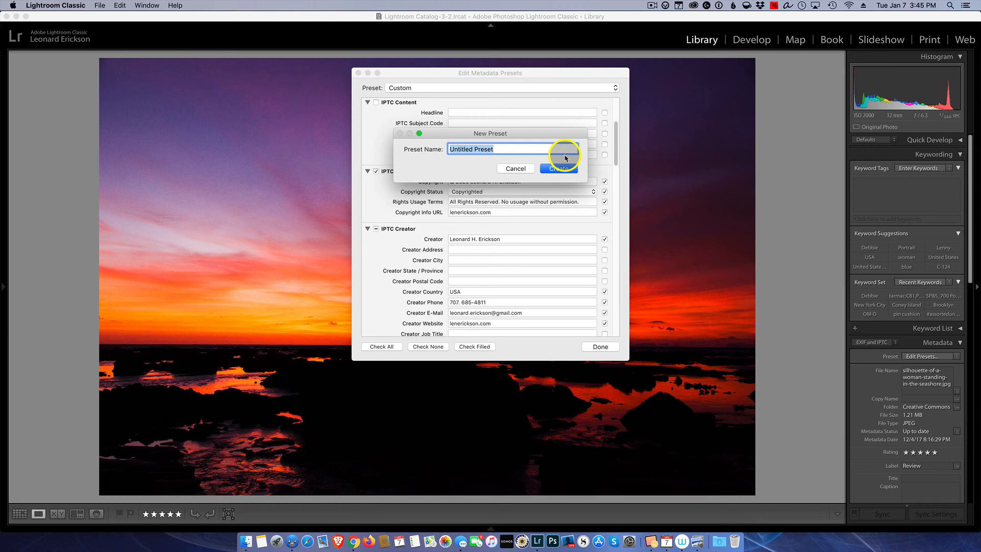
type("2020")
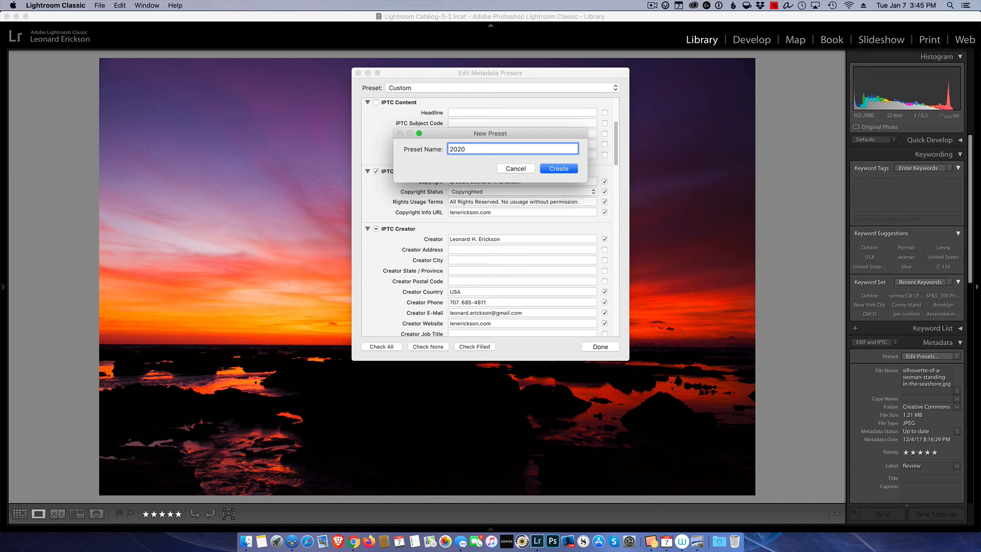
type(" Leonard Erickson Coptyright")
left_click(559, 168)
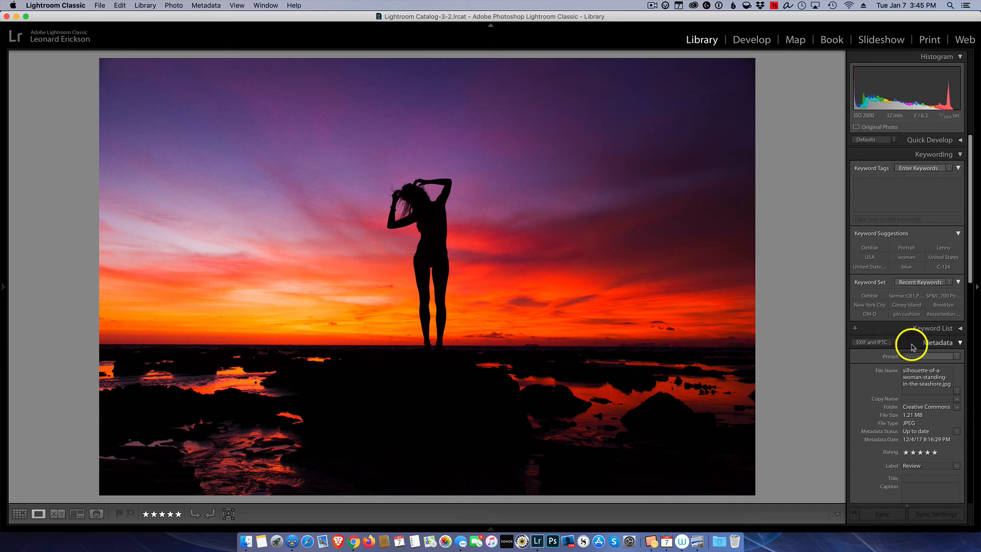
left_click_drag(971, 263, 964, 376)
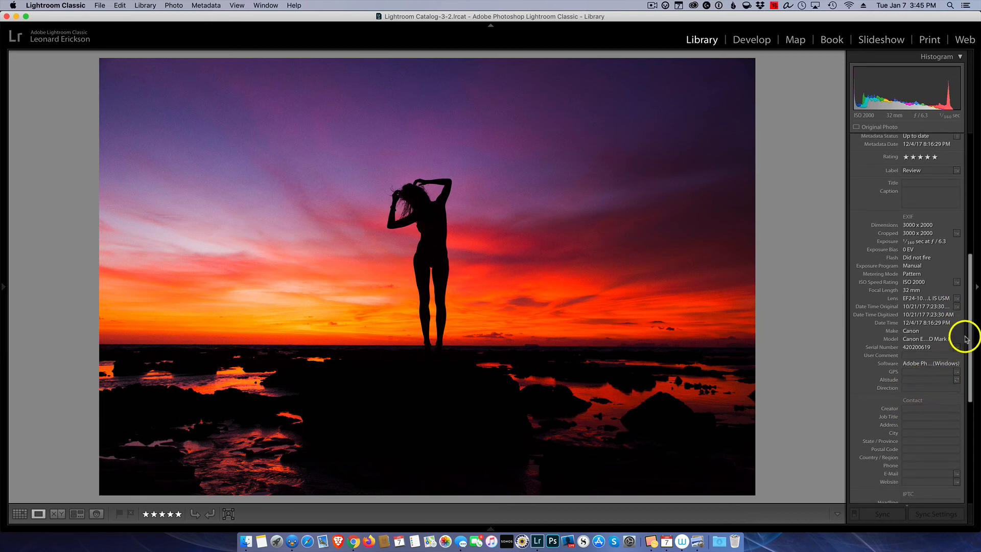
left_click_drag(969, 320, 963, 405)
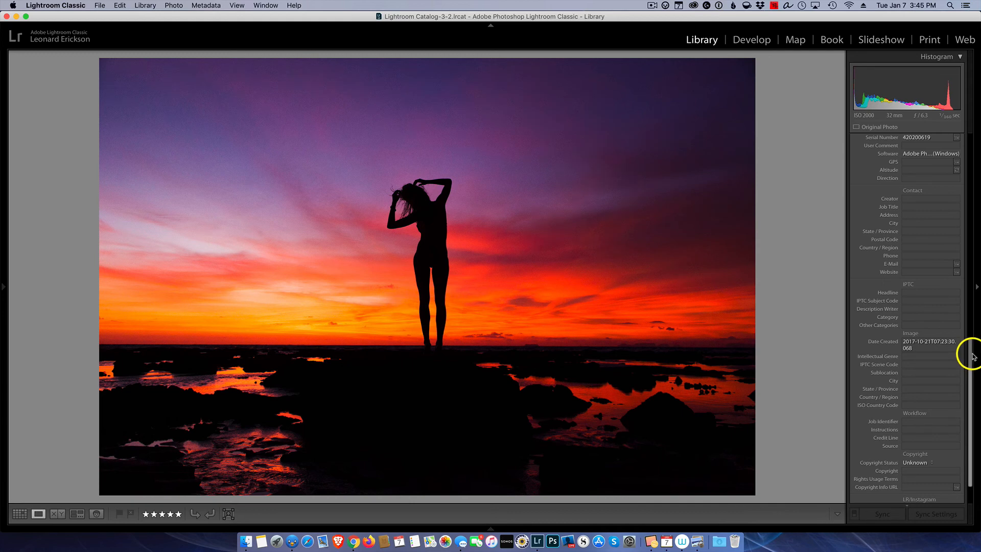
left_click_drag(973, 351, 972, 159)
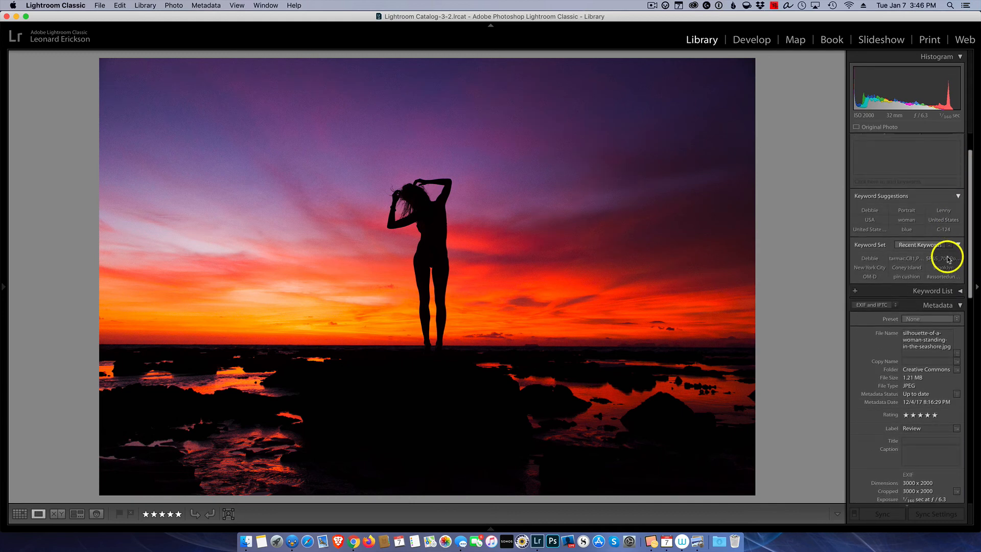
Apply the 2020 copyright preset to the sunset photo and review its Contact and Copyright fields.
left_click(958, 322)
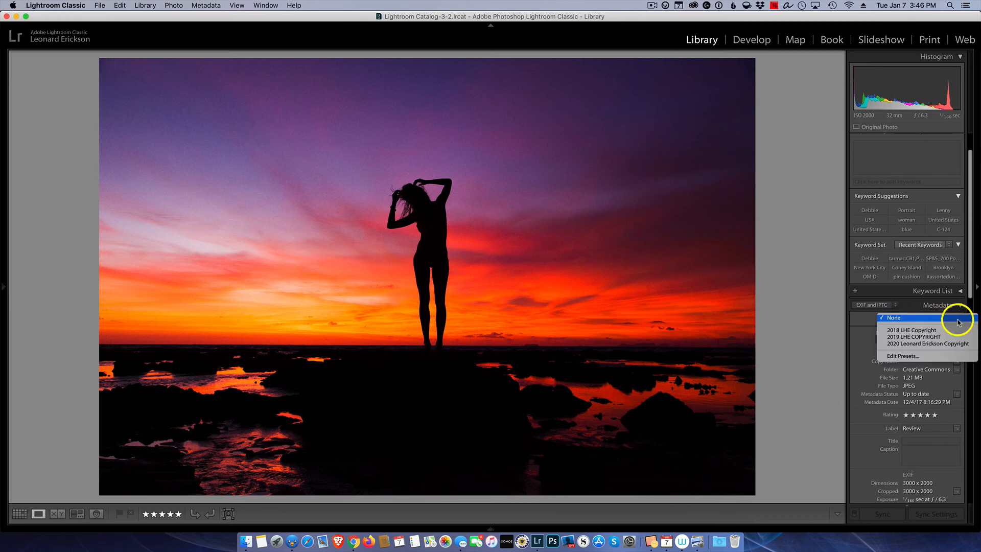
left_click(952, 345)
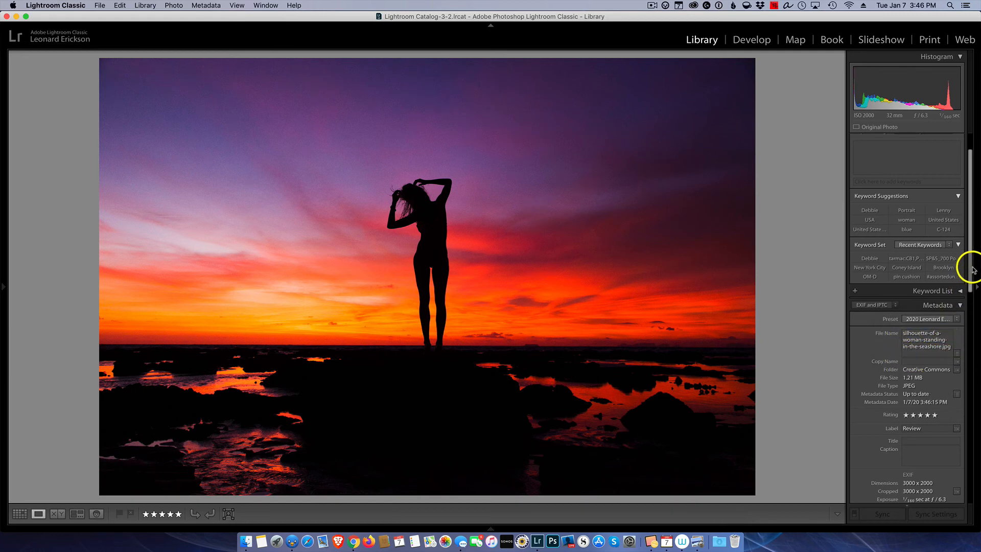
left_click_drag(968, 262, 973, 401)
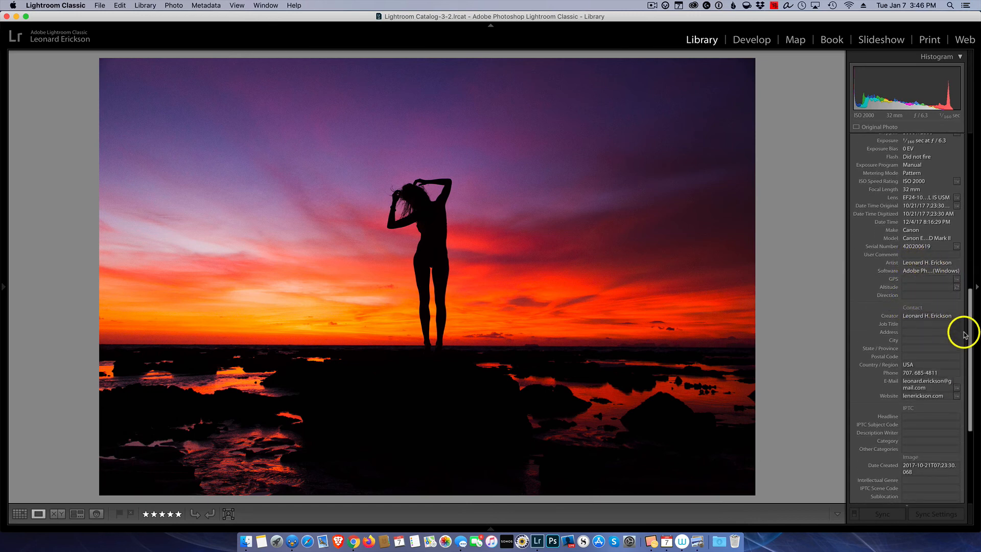
left_click_drag(969, 333, 961, 389)
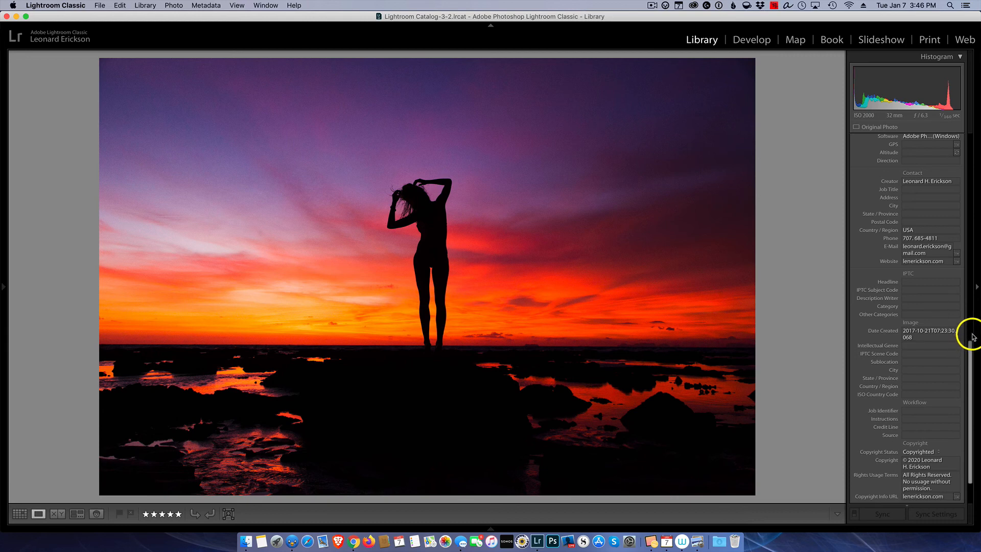
left_click_drag(966, 350, 964, 390)
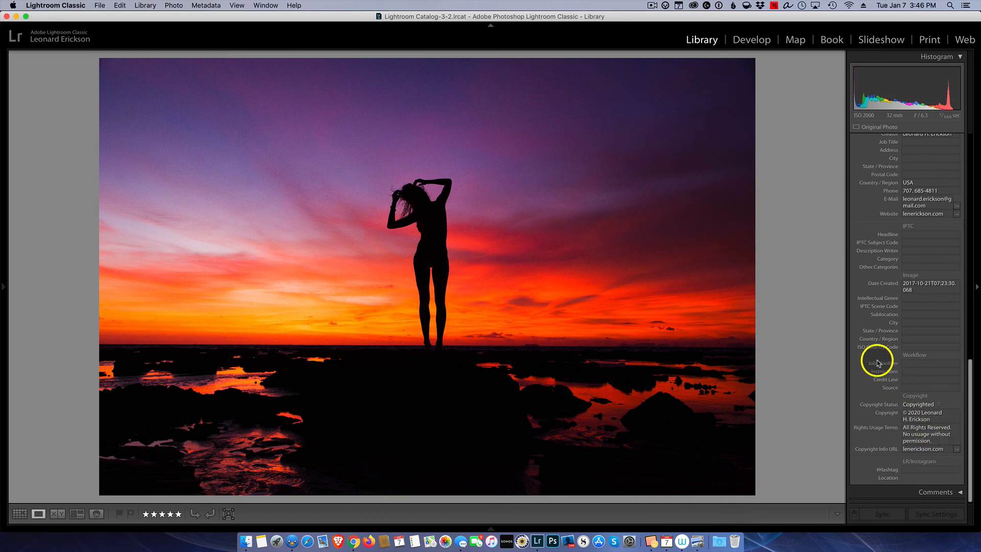
mouse_move(879, 364)
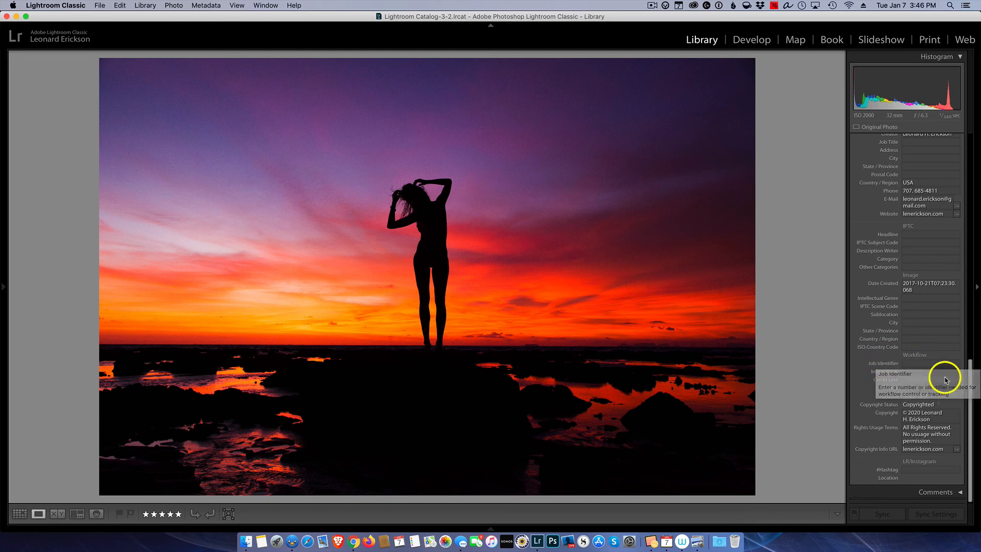
left_click_drag(970, 377, 975, 103)
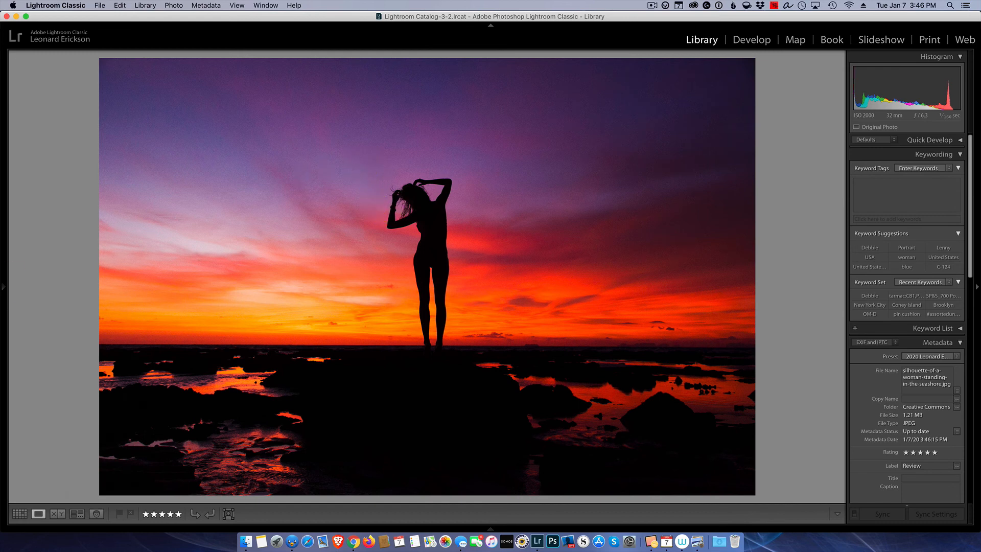
Open the Import window via File > Import Photos and Video.
left_click(103, 5)
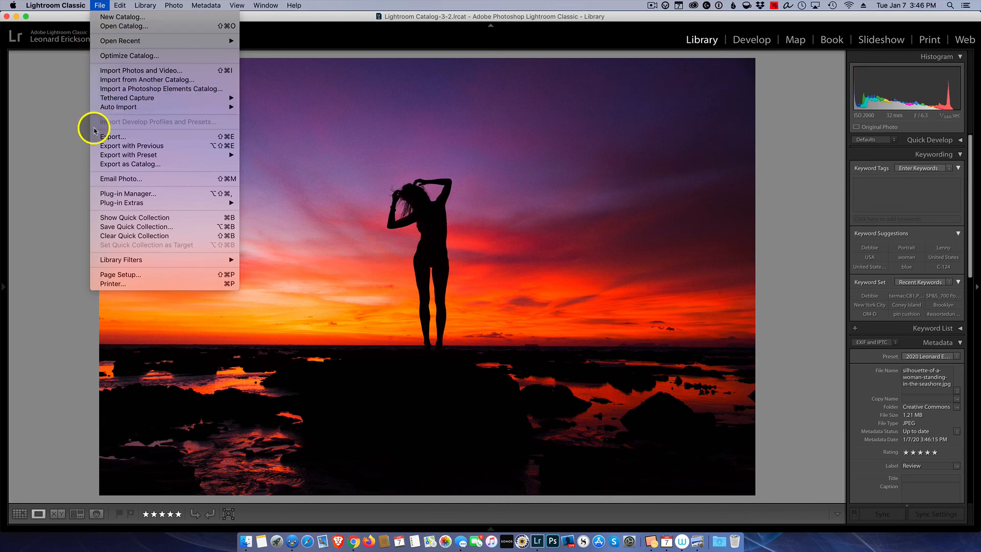
left_click(115, 70)
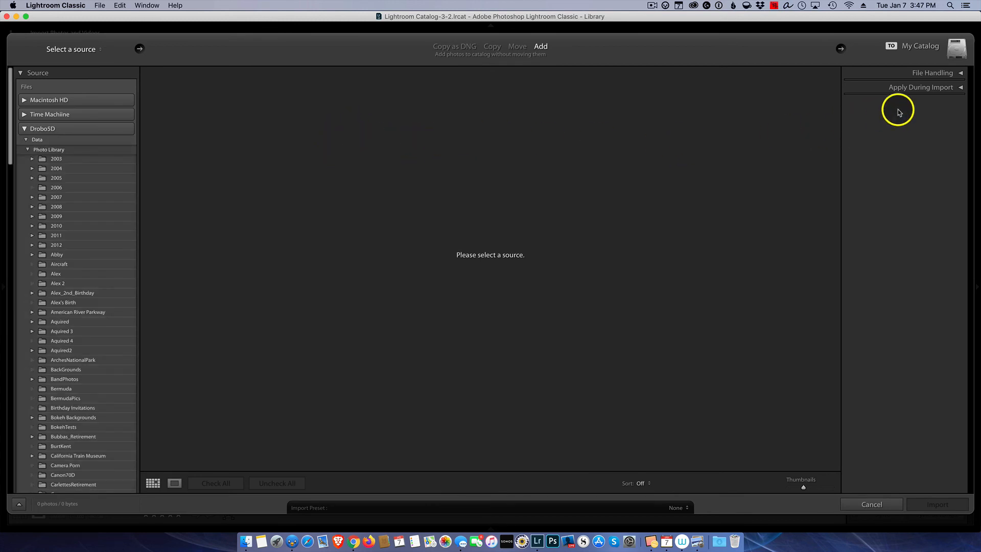
Set Apply During Import's Metadata to the 2020 copyright preset, then cancel the Import window.
left_click(953, 89)
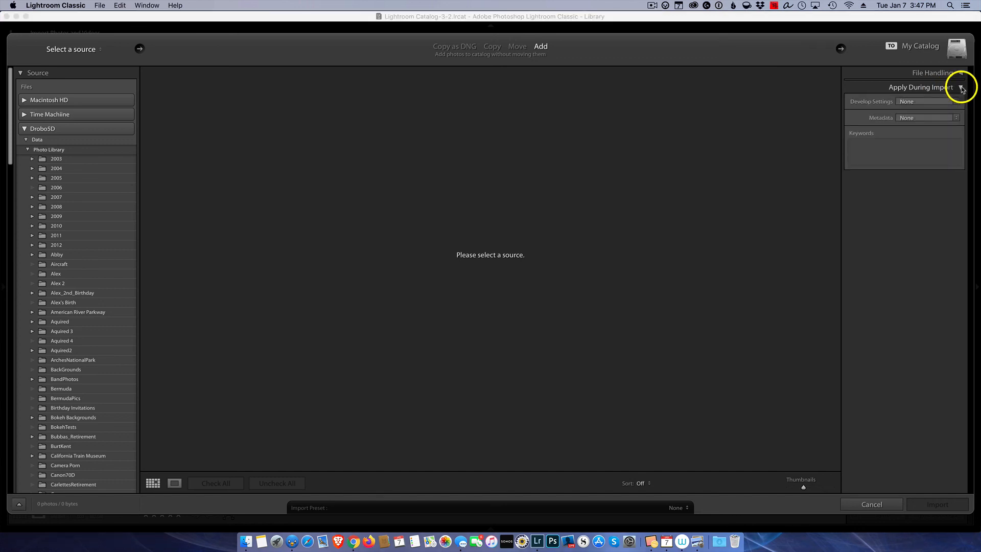
left_click(955, 118)
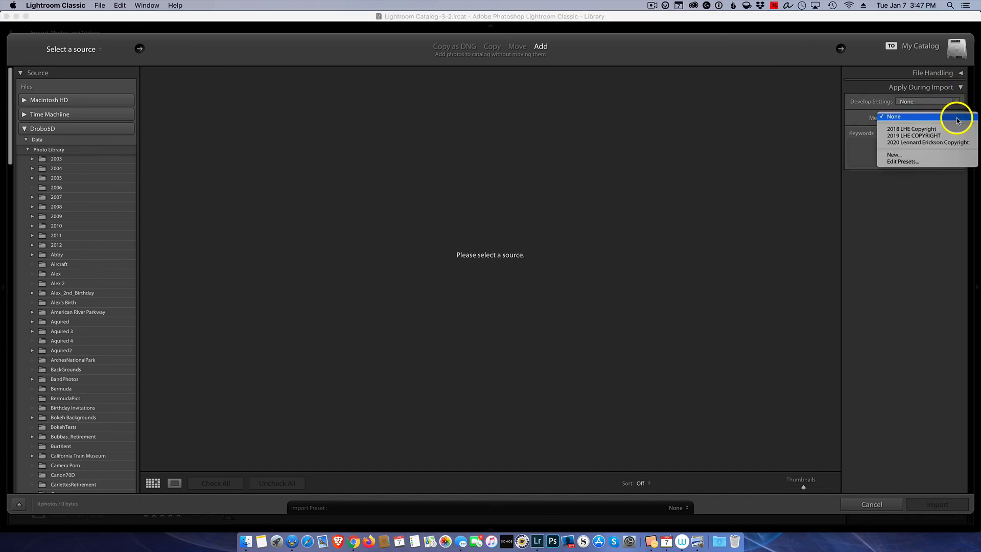
left_click(918, 142)
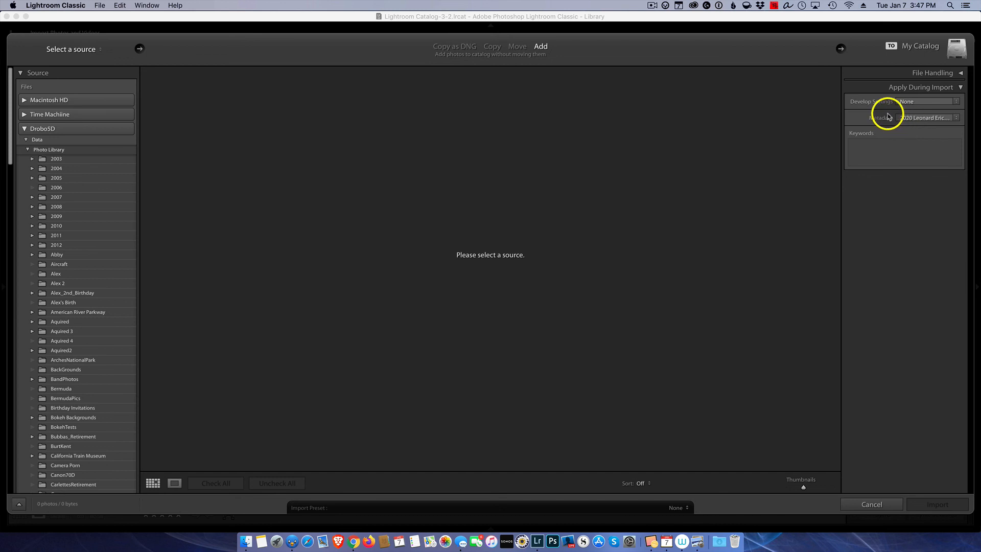
left_click(870, 503)
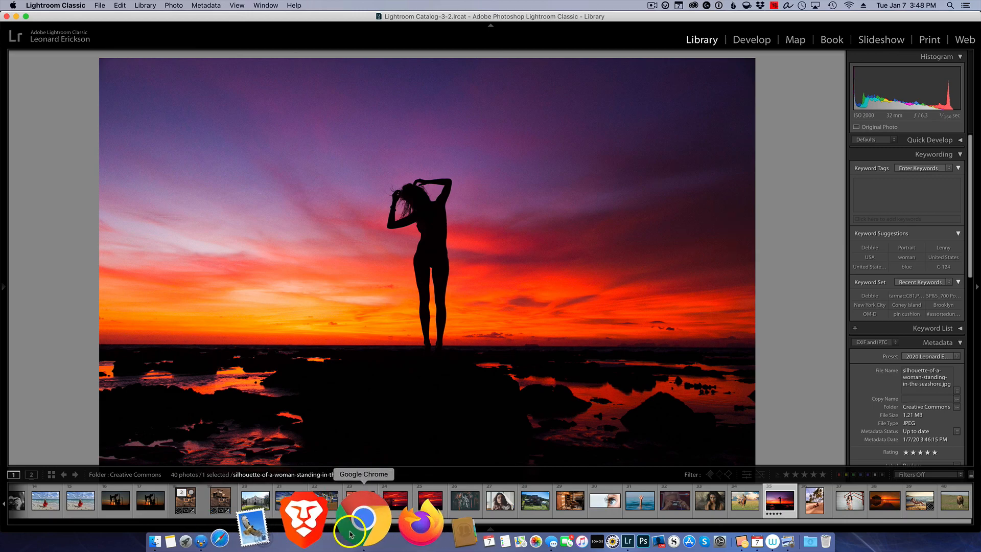
In Chrome, open the Potholes photo on Flickr and show its EXIF with the 2019 copyright.
left_click(351, 535)
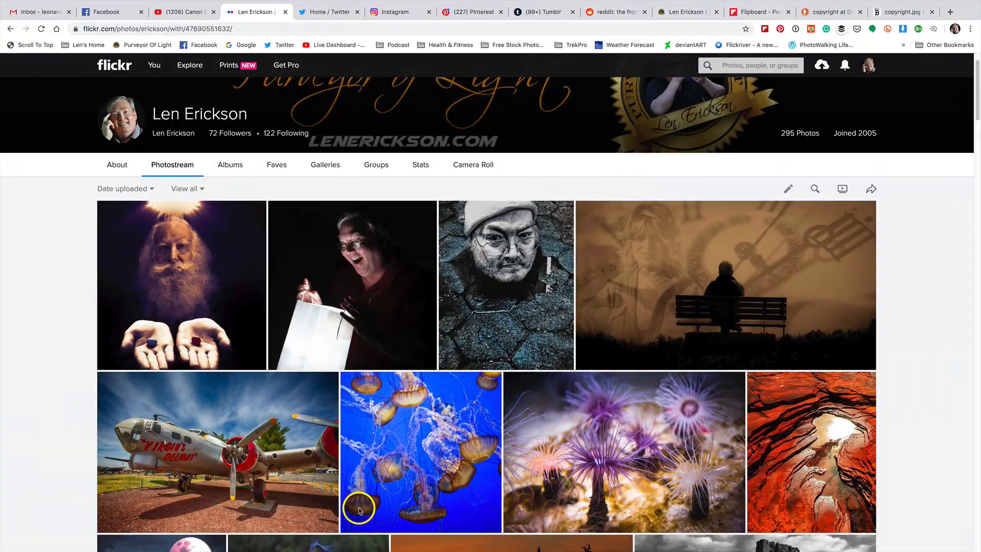
left_click(512, 283)
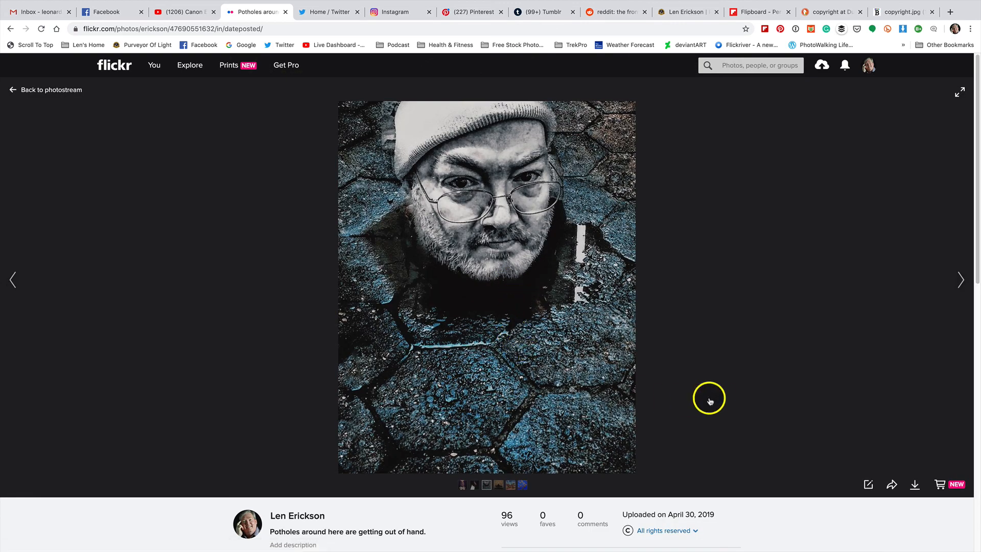
scroll(714, 401, "down", 3)
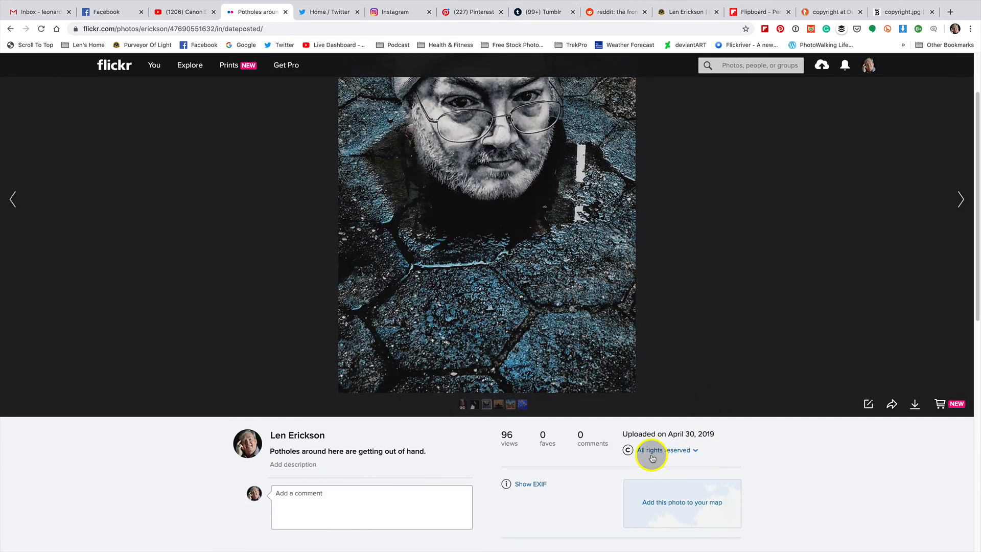
left_click(532, 484)
scroll(558, 469, "down", 5)
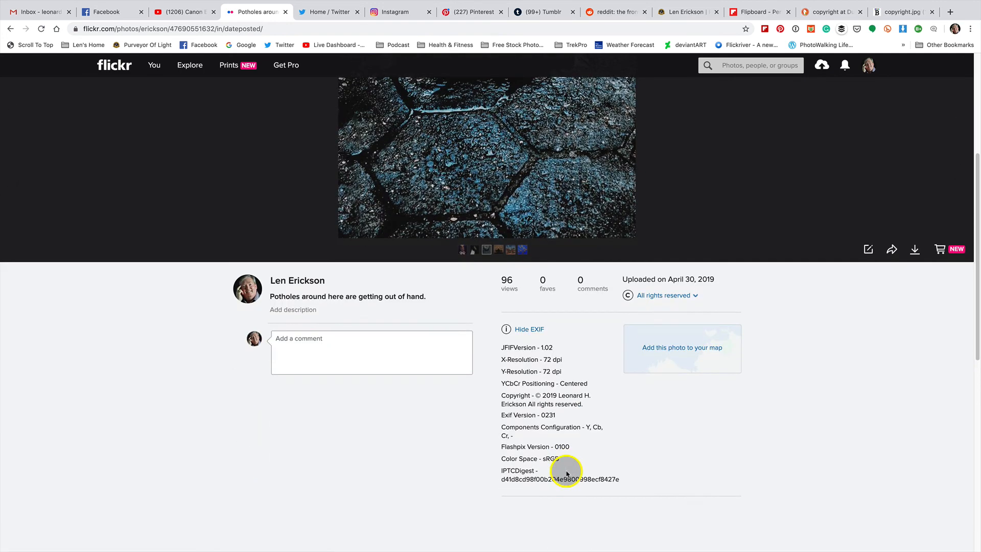